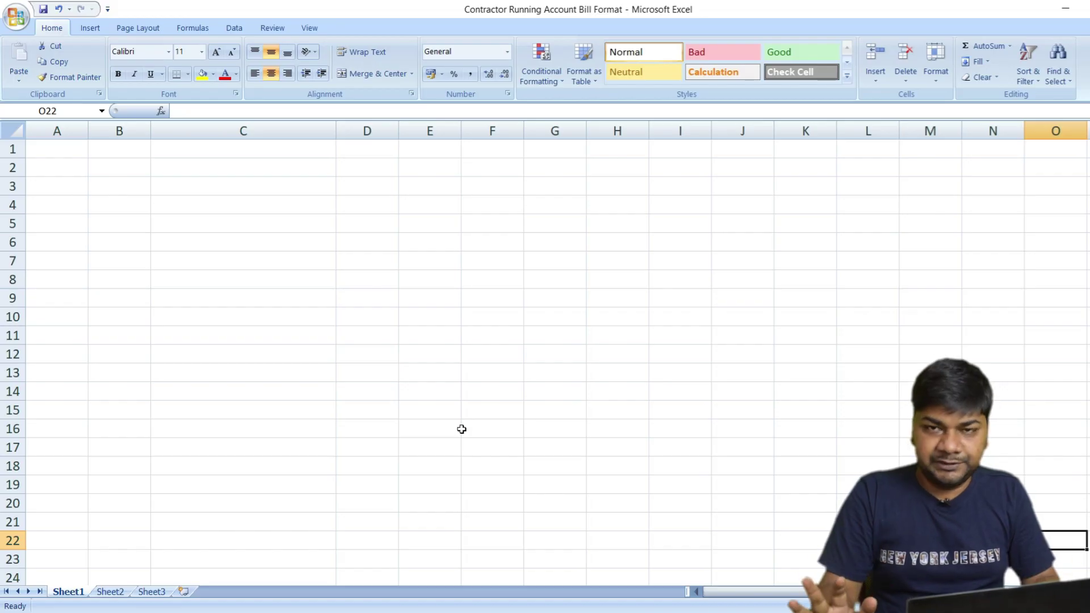
Enter the column headings SL NO. in B4 and DESCRIPTION in C4
{"action": "left_click", "coordinate": [109, 210]}
{"action": "type", "text": "SL"}
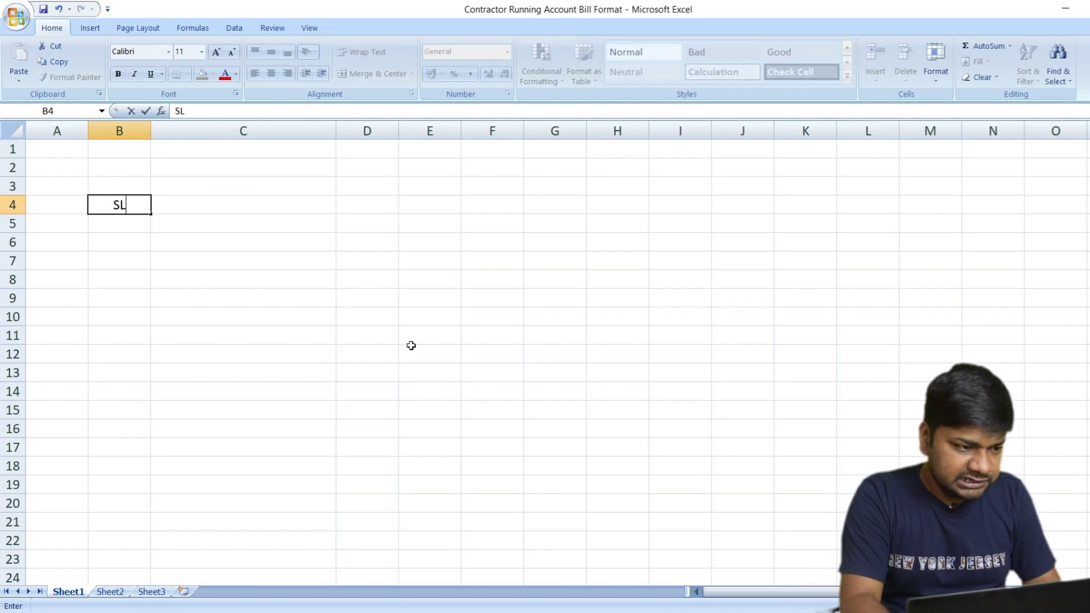
{"action": "type", "text": " NO."}
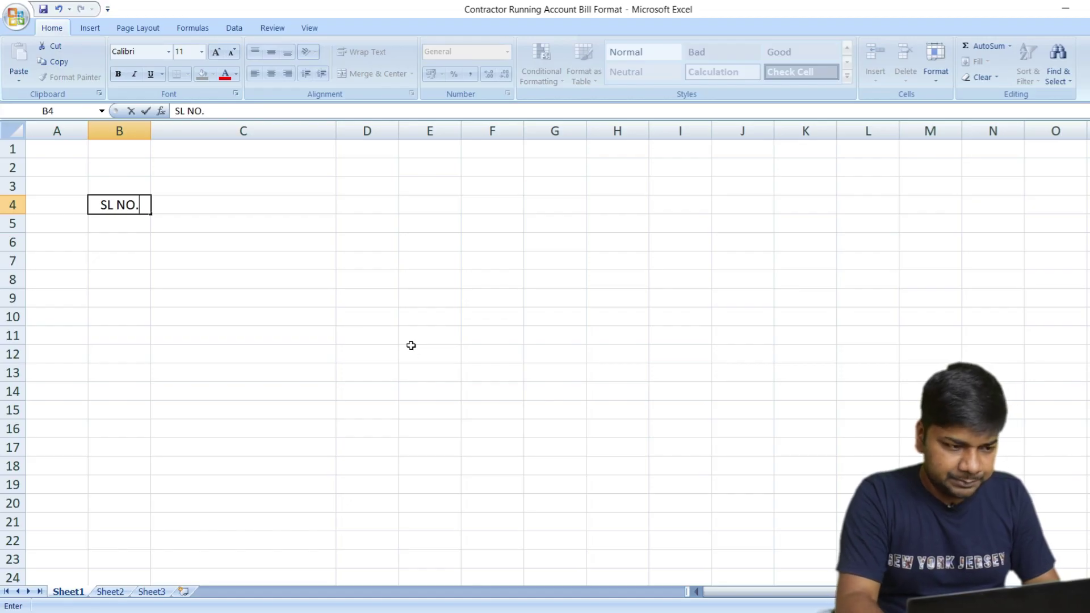
{"action": "key", "text": "Return"}
{"action": "left_click", "coordinate": [244, 278]}
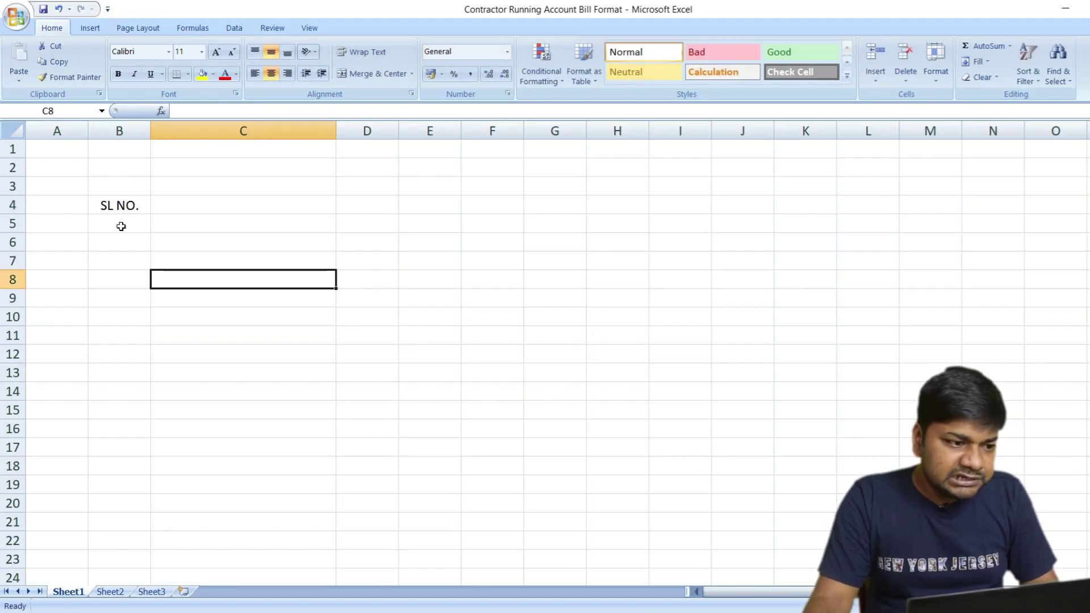
{"action": "left_click", "coordinate": [235, 207]}
{"action": "type", "text": "DESC"}
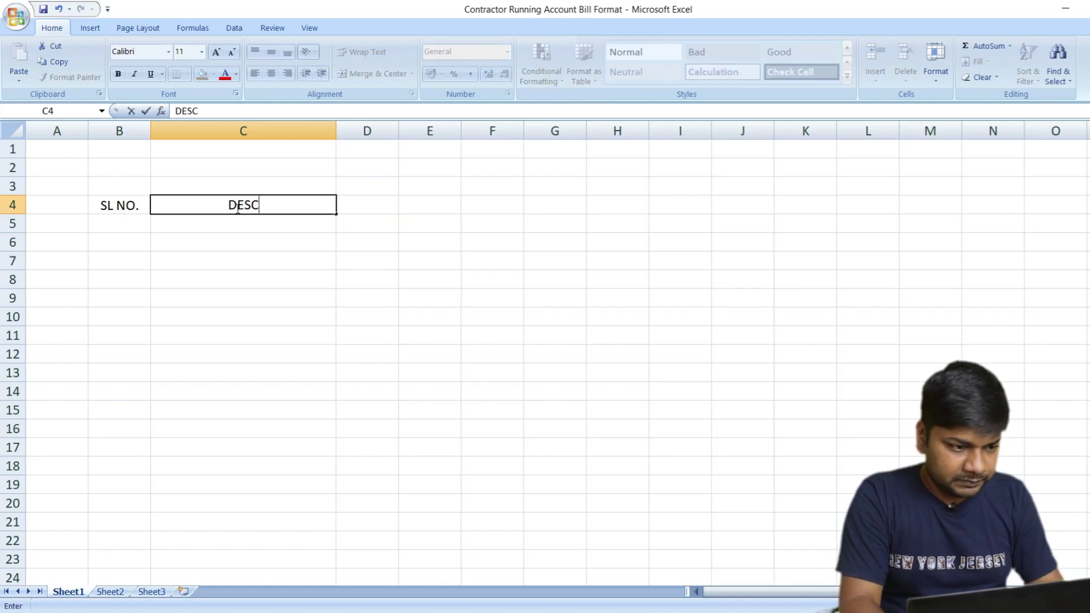
{"action": "type", "text": "RIPTION"}
{"action": "key", "text": "Return"}
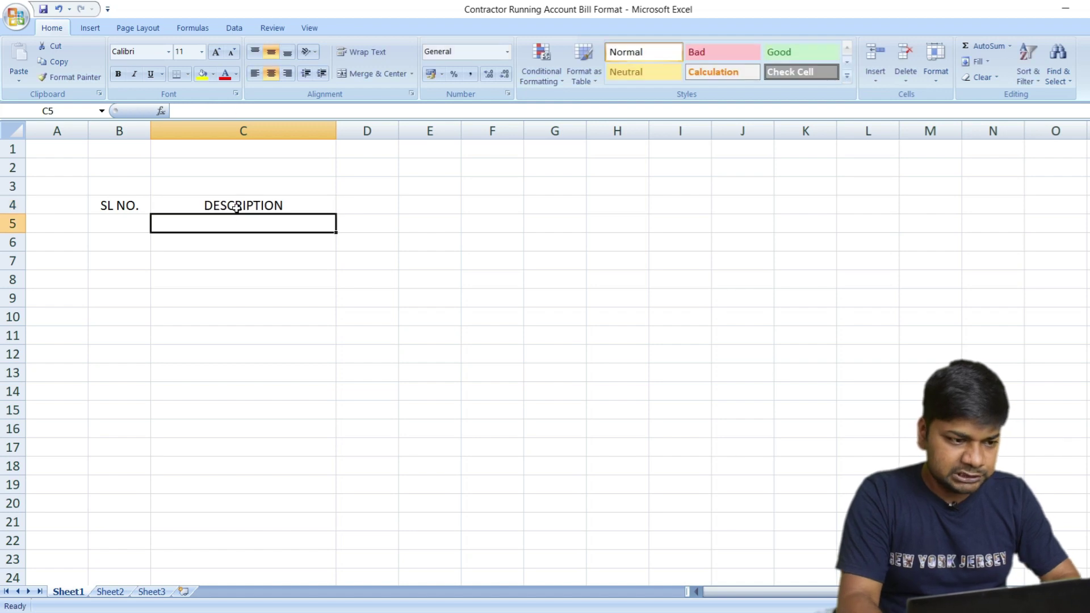
{"action": "key", "text": "Up"}
{"action": "key", "text": "Right"}
List the work items Excavation, PCC and RCC under the description heading in C5 to C7
{"action": "left_click", "coordinate": [227, 225]}
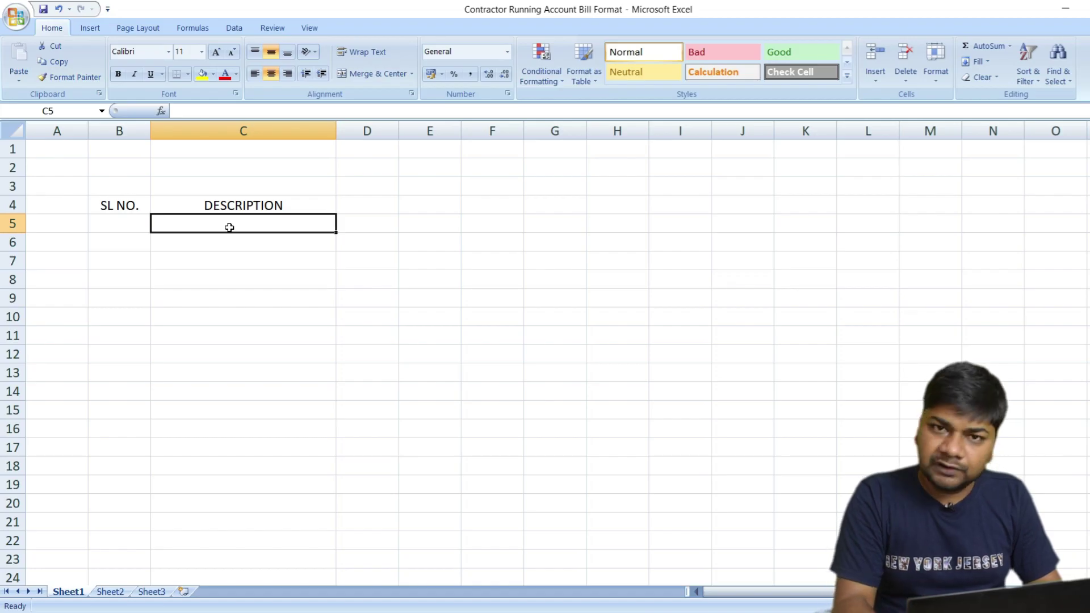
{"action": "type", "text": "ax"}
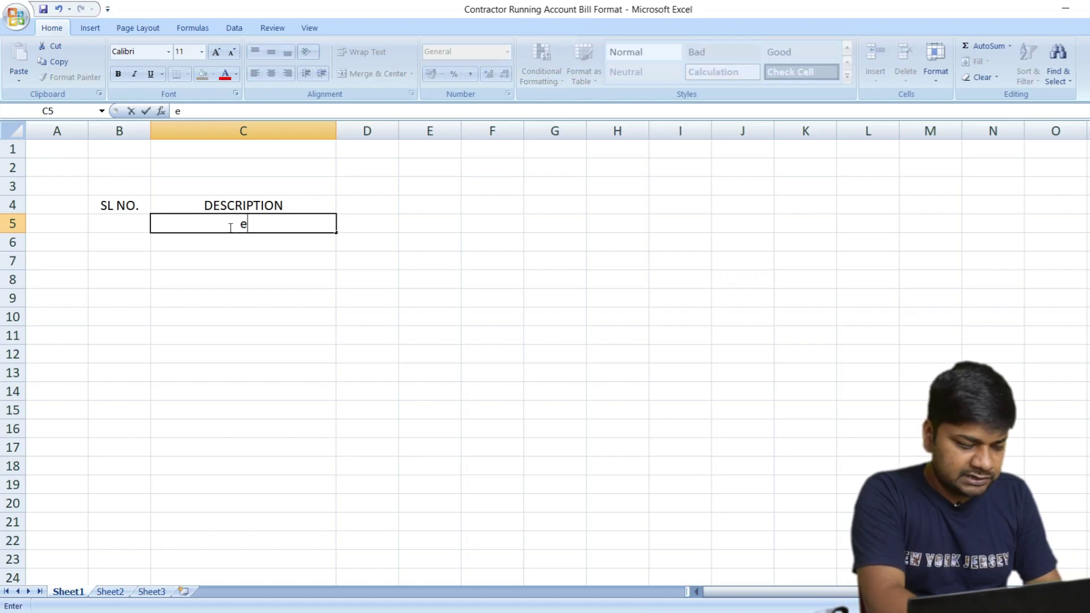
{"action": "key", "text": "BackSpace"}
{"action": "key", "text": "BackSpace"}
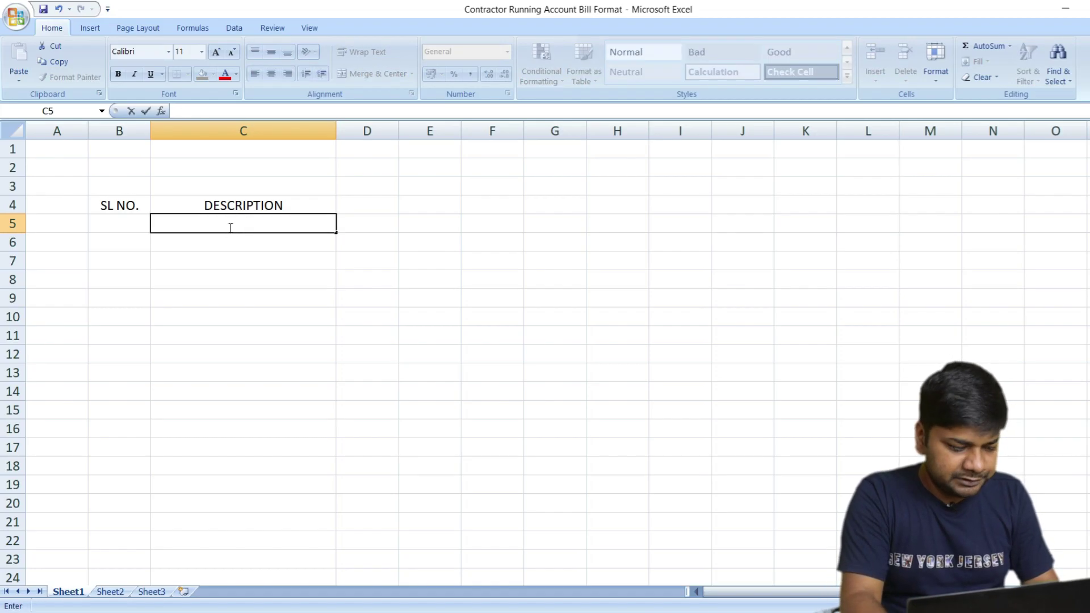
{"action": "type", "text": "Excavat"}
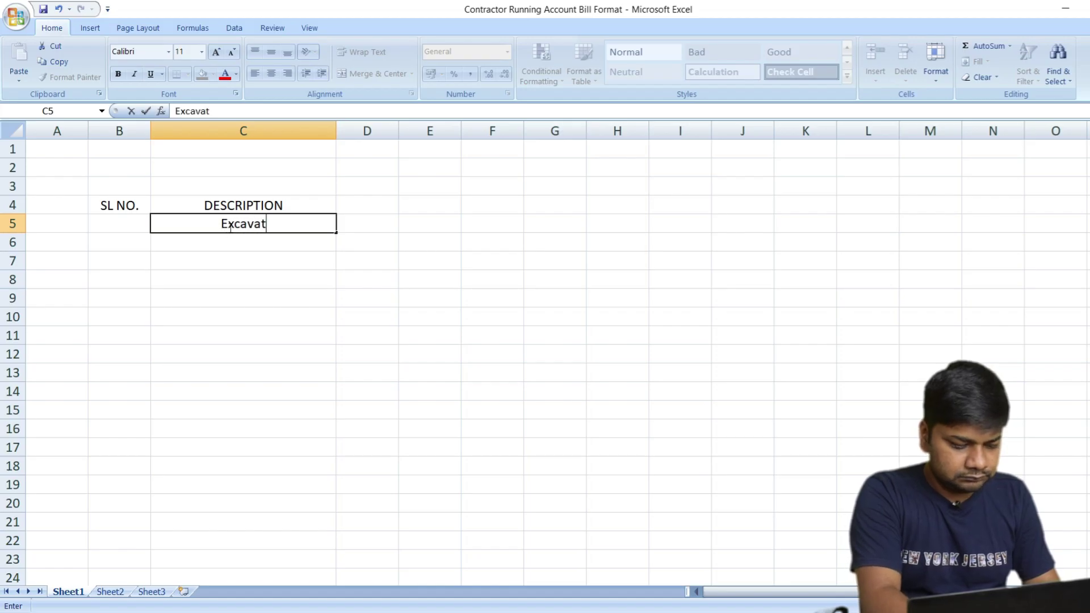
{"action": "type", "text": "ion"}
{"action": "key", "text": "Return"}
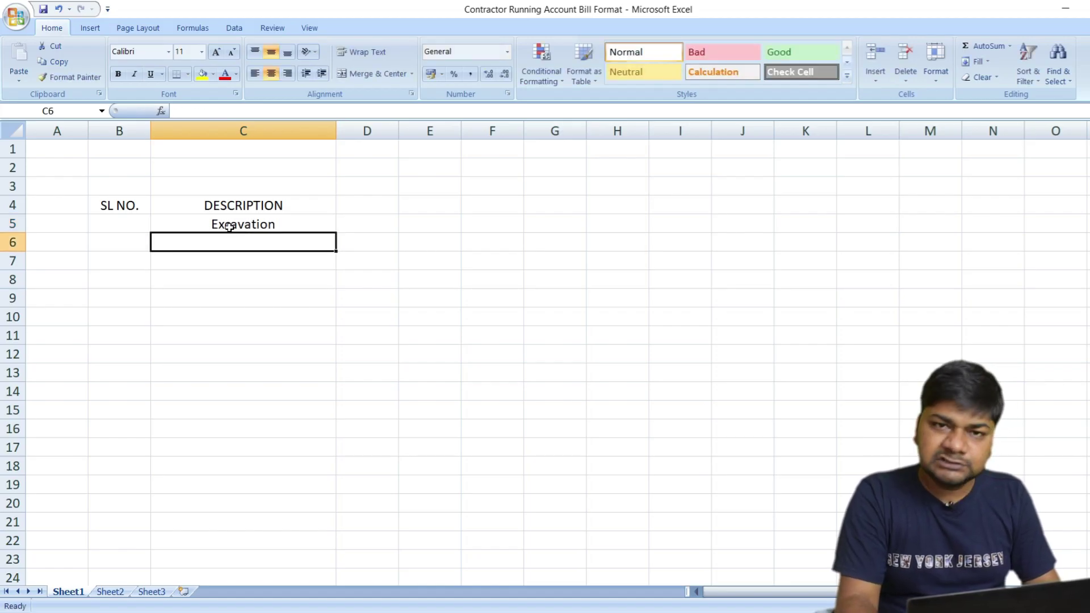
{"action": "type", "text": "PCC"}
{"action": "key", "text": "Return"}
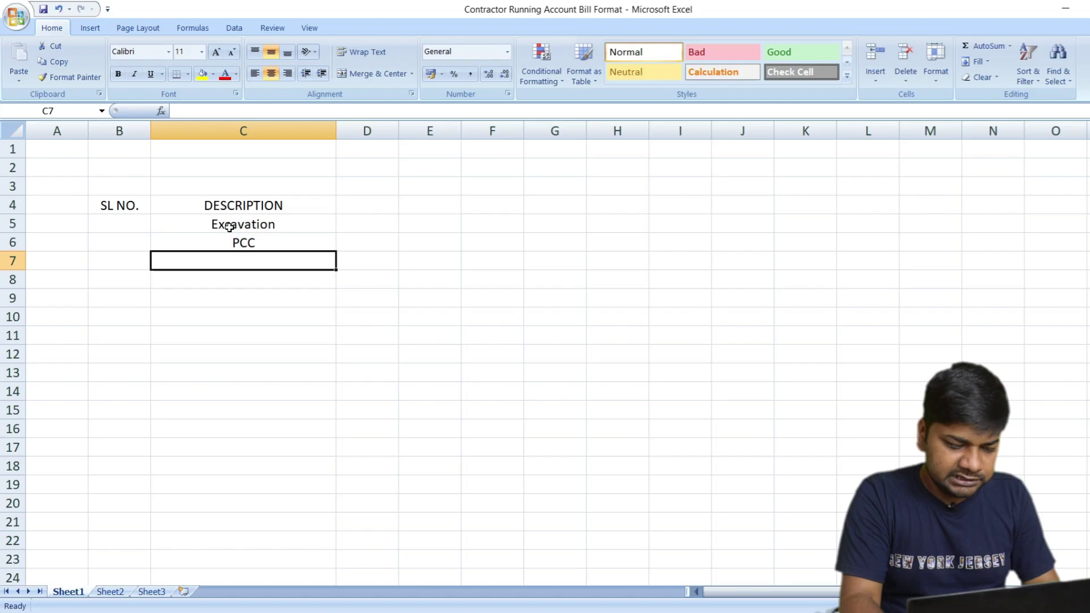
{"action": "type", "text": "RCC"}
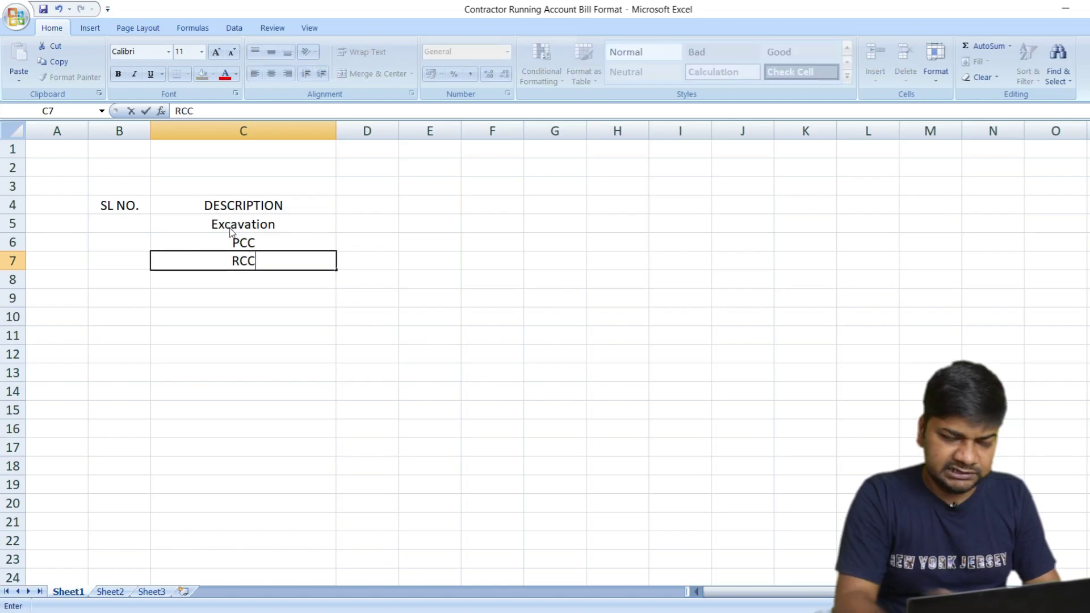
Number the three work items 1, 2 and 3 in B5 to B7
{"action": "left_click", "coordinate": [131, 219]}
{"action": "type", "text": "1"}
{"action": "key", "text": "Return"}
{"action": "type", "text": "2"}
{"action": "key", "text": "Return"}
{"action": "type", "text": "3"}
{"action": "key", "text": "Return"}
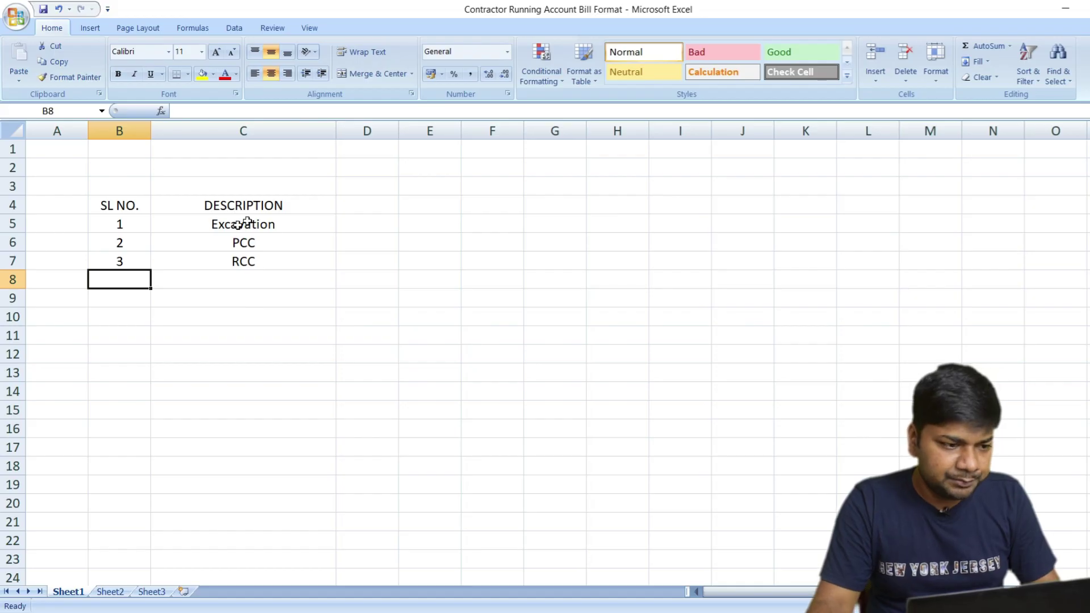
Enter UNT as the unit column heading in D4
{"action": "left_click", "coordinate": [365, 198]}
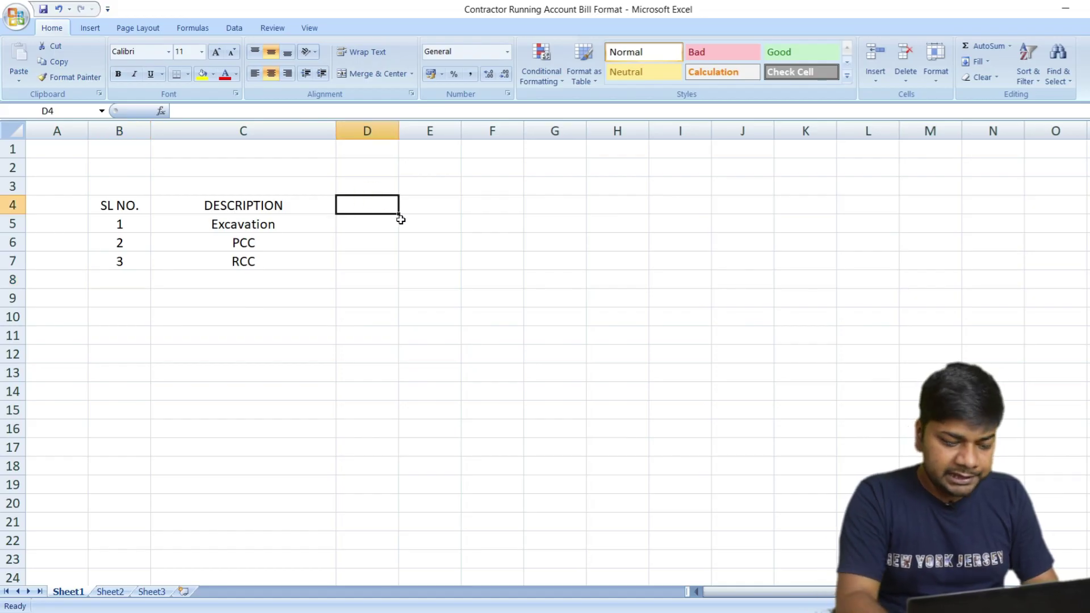
{"action": "type", "text": "UOM"}
{"action": "key", "text": "BackSpace"}
{"action": "key", "text": "BackSpace"}
{"action": "key", "text": "BackSpace"}
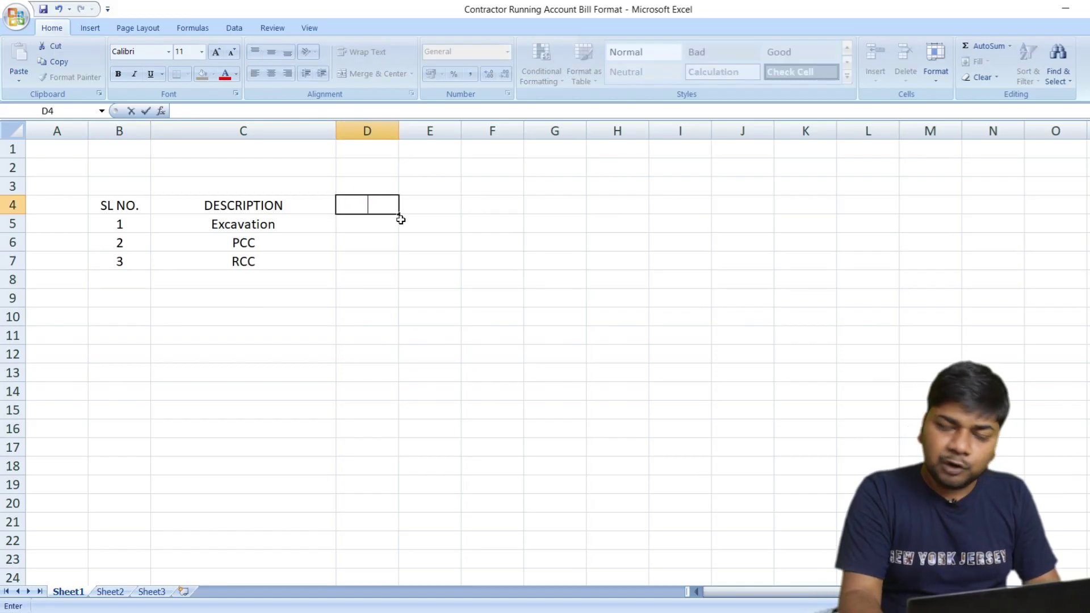
{"action": "type", "text": "UNT"}
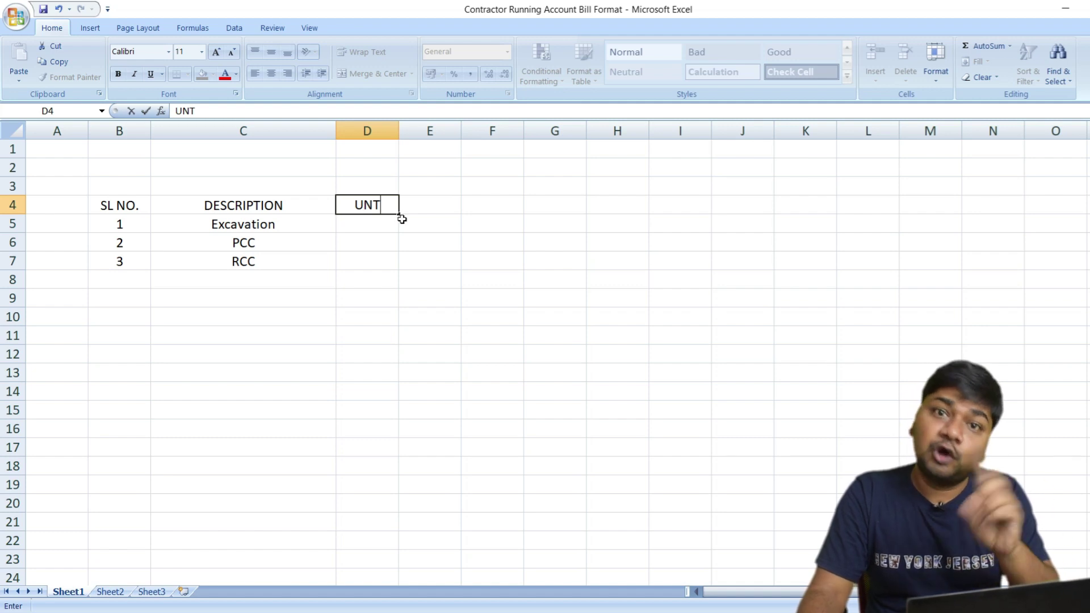
Enter the units CFT for Excavation, SFT for PCC and CUM for RCC in D5 to D7
{"action": "left_click", "coordinate": [360, 221]}
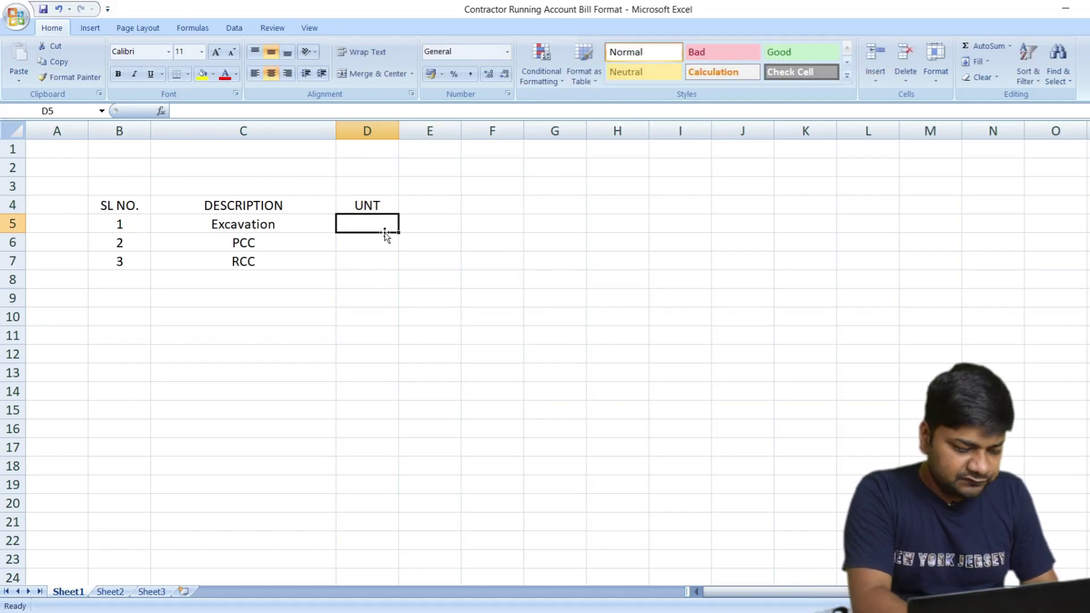
{"action": "type", "text": "CFT"}
{"action": "key", "text": "Return"}
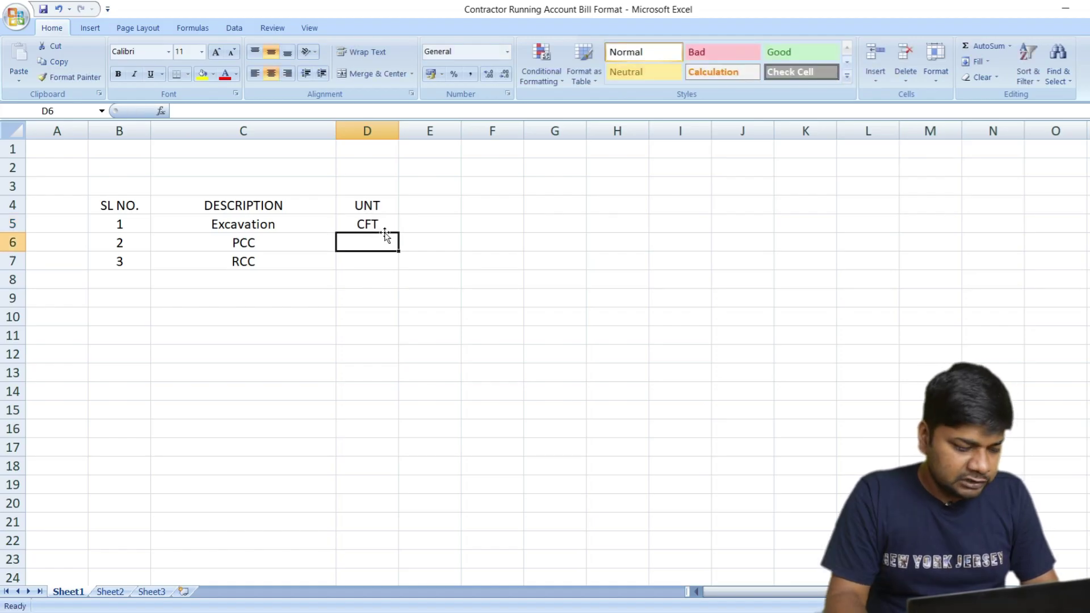
{"action": "type", "text": "SFT"}
{"action": "key", "text": "Return"}
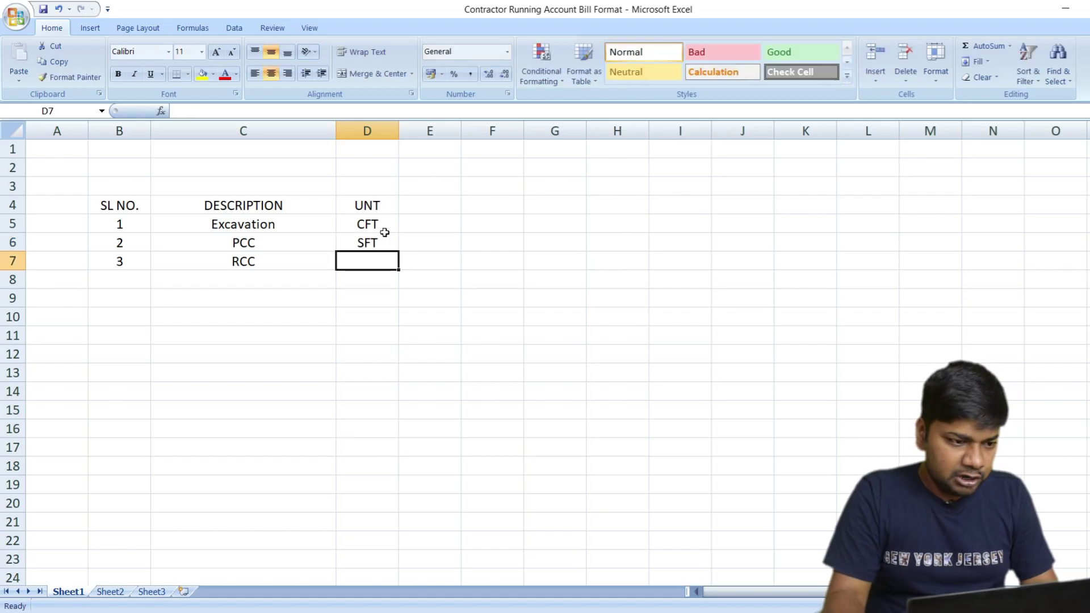
{"action": "type", "text": "CUM"}
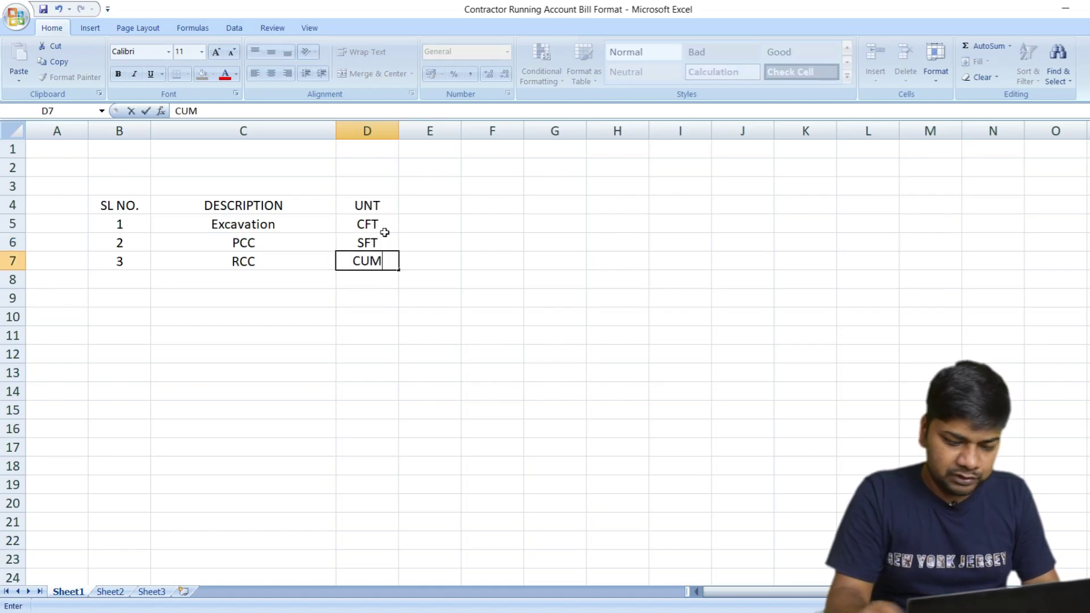
{"action": "key", "text": "Tab"}
Enter RATE as the next column heading in E4
{"action": "key", "text": "Up"}
{"action": "key", "text": "Up"}
{"action": "key", "text": "Up"}
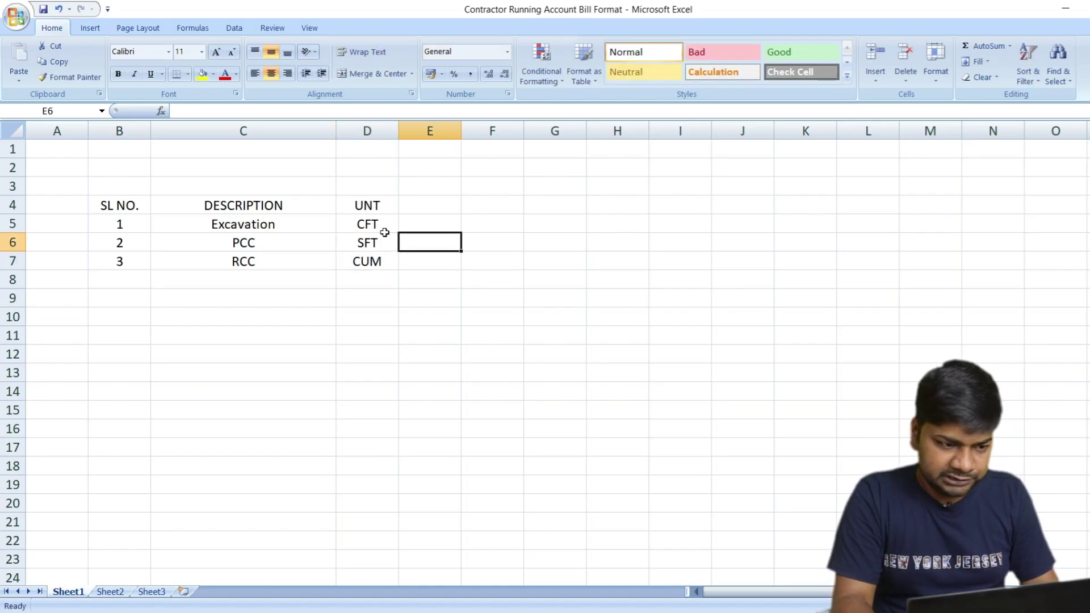
{"action": "type", "text": "RATE"}
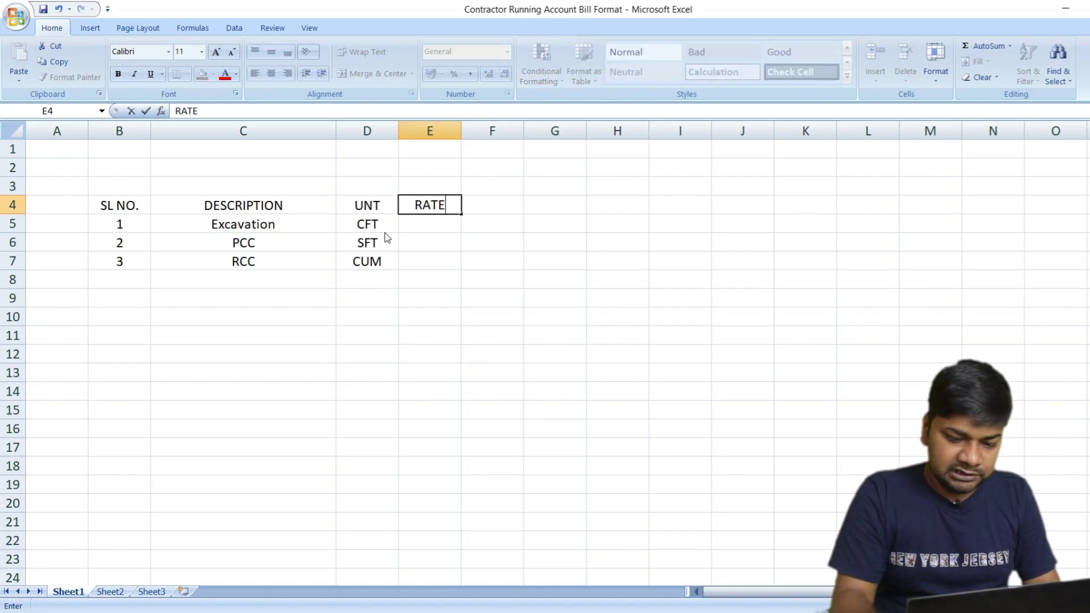
{"action": "key", "text": "Return"}
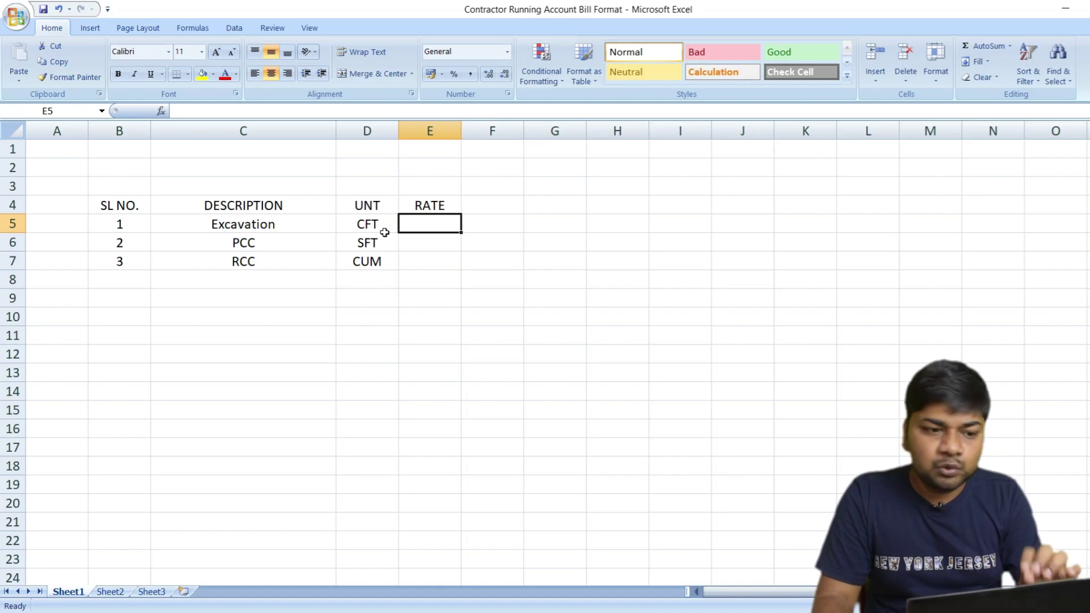
{"action": "key", "text": "Down"}
{"action": "key", "text": "Down"}
{"action": "key", "text": "Down"}
{"action": "key", "text": "Down"}
{"action": "key", "text": "Down"}
{"action": "key", "text": "Down"}
Enter the rates 5 for Excavation, 10 for PCC and 15 for RCC in E5 to E7
{"action": "left_click", "coordinate": [426, 224]}
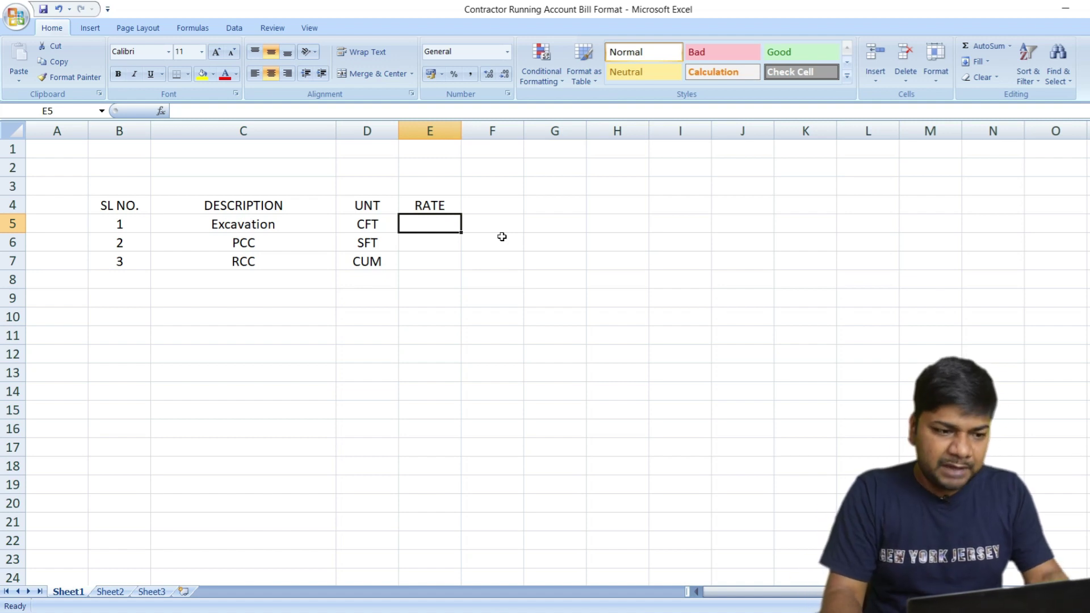
{"action": "type", "text": "5"}
{"action": "key", "text": "Return"}
{"action": "type", "text": "10"}
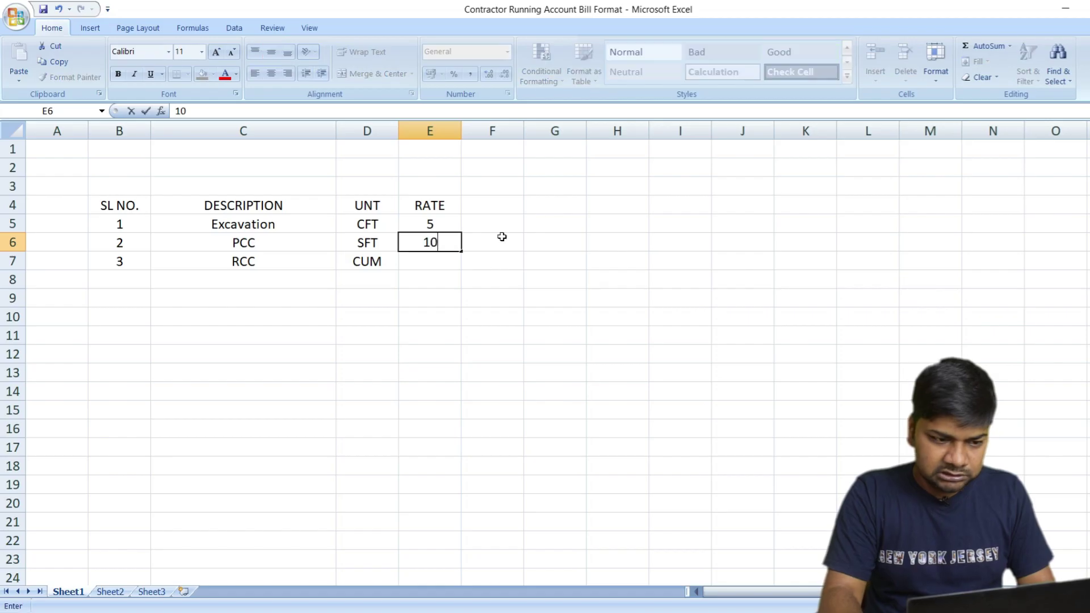
{"action": "key", "text": "Return"}
{"action": "type", "text": "15"}
{"action": "left_click", "coordinate": [526, 260]}
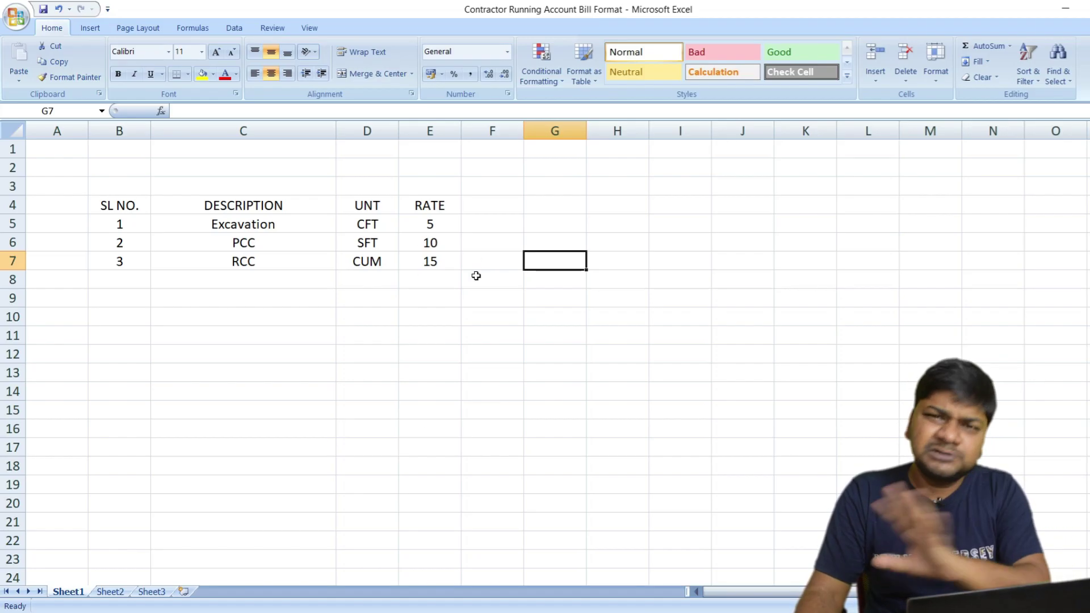
{"action": "left_click", "coordinate": [448, 316]}
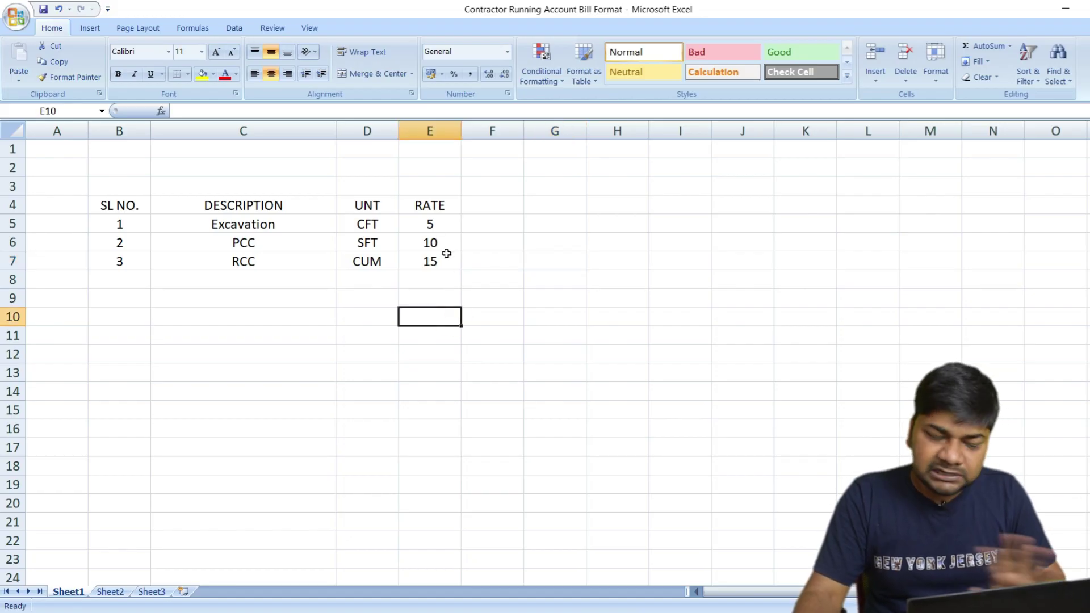
{"action": "left_click", "coordinate": [527, 239]}
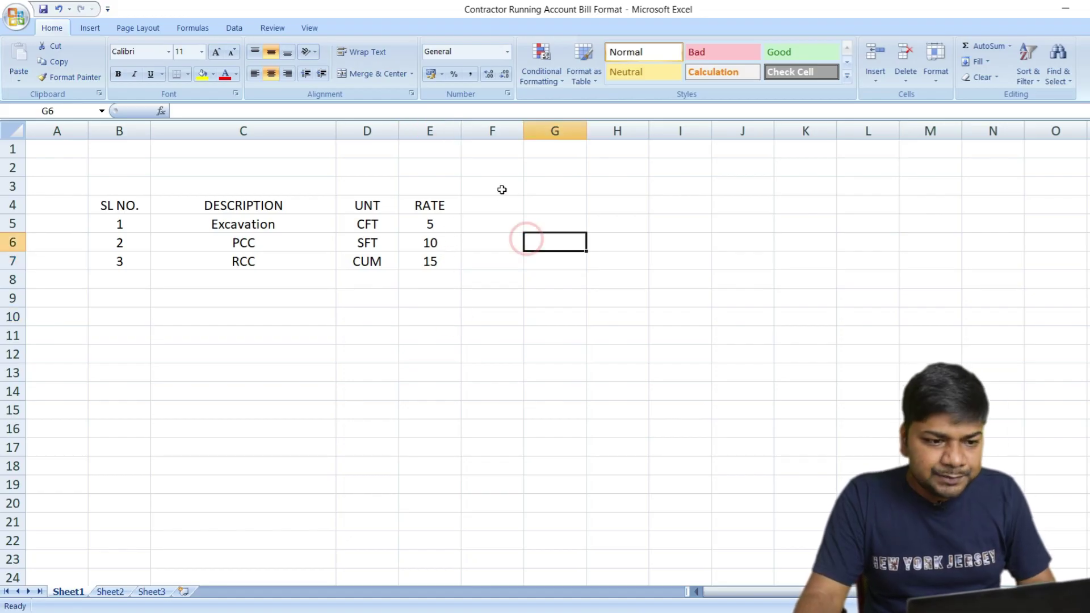
{"action": "left_click", "coordinate": [505, 187]}
{"action": "left_click", "coordinate": [560, 212]}
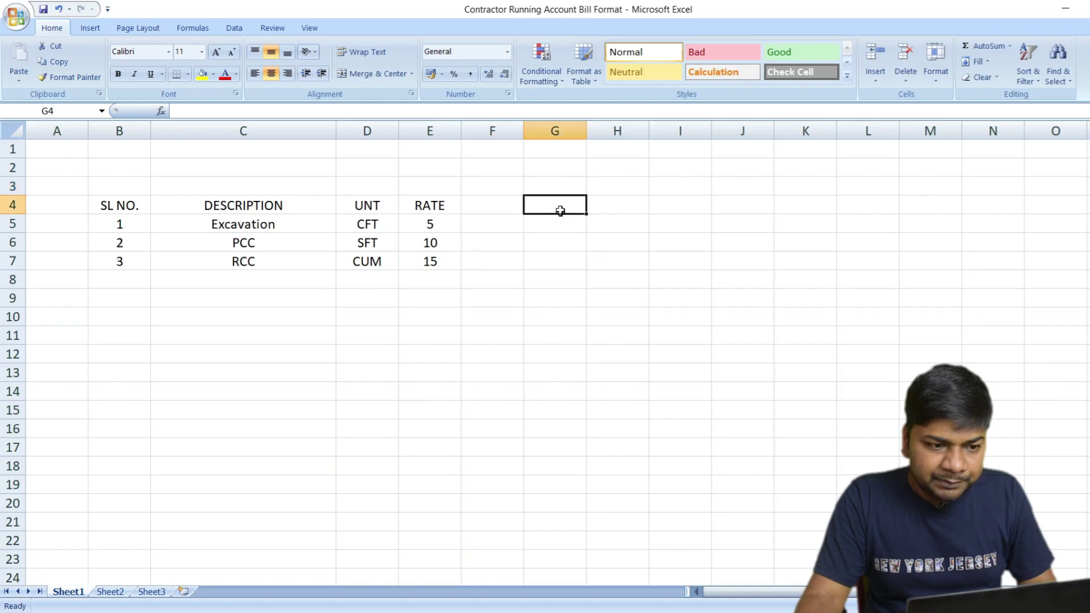
Merge and center cells F3 and G3 and enter the group heading UPTO THIS BILL
{"action": "left_click_drag", "start_coordinate": [507, 187], "coordinate": [533, 185]}
{"action": "left_click", "coordinate": [377, 73]}
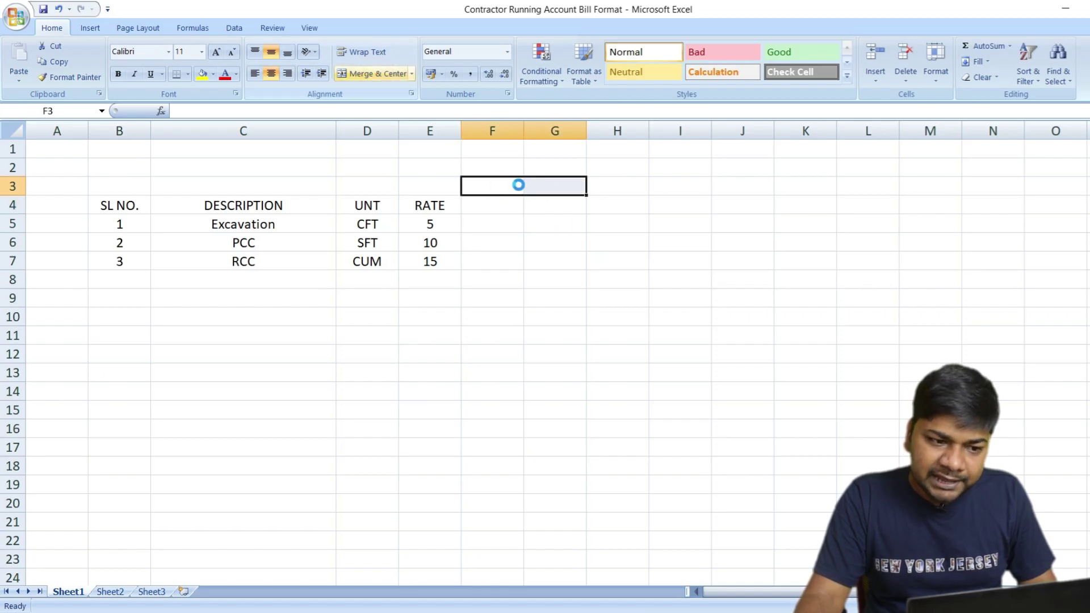
{"action": "type", "text": "U"}
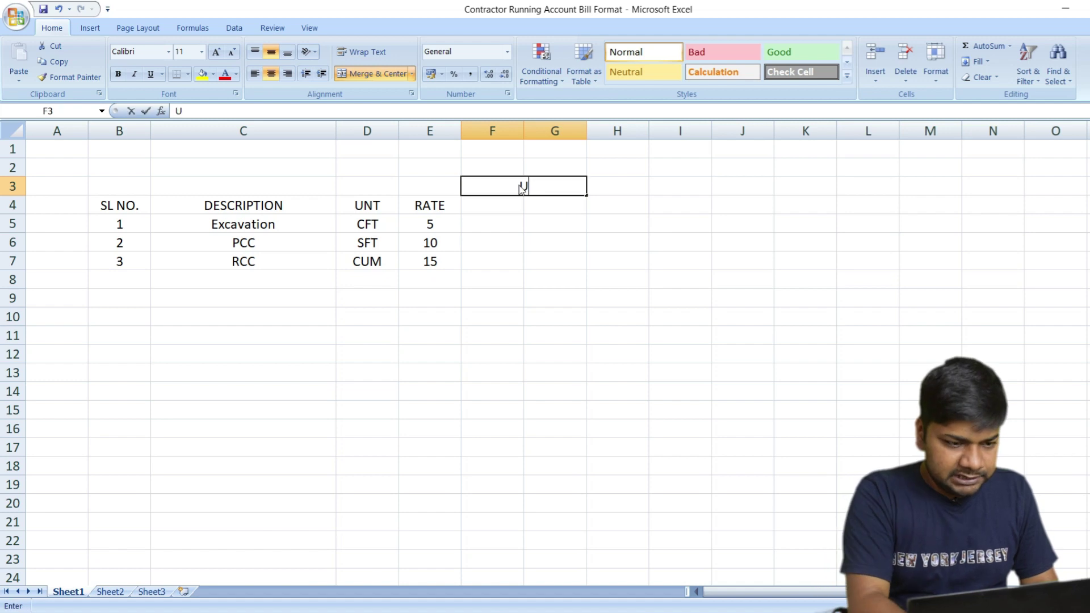
{"action": "type", "text": "PTO"}
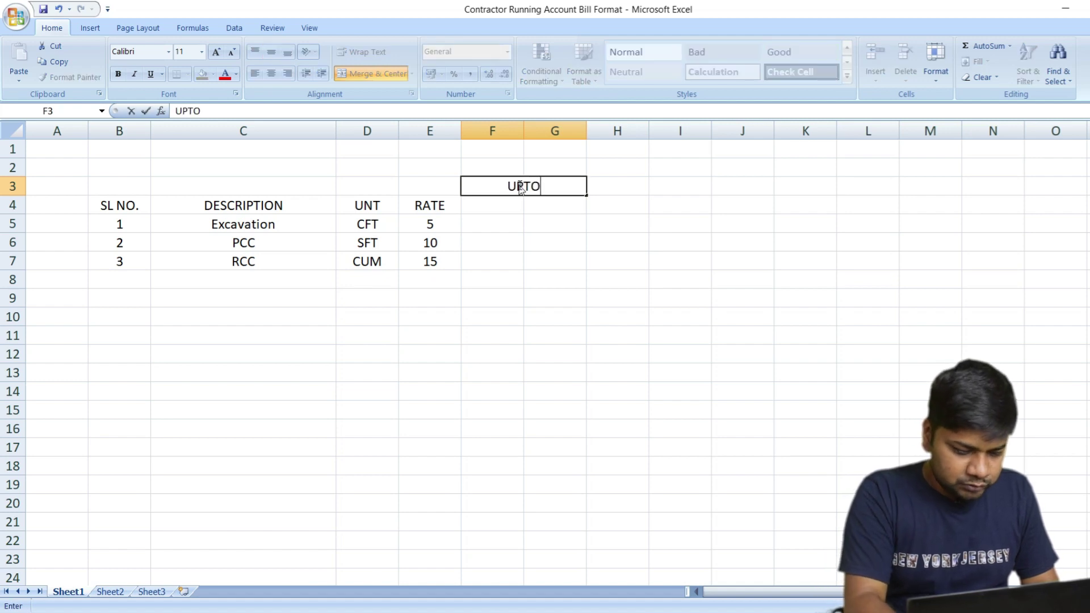
{"action": "type", "text": " THIS BILL"}
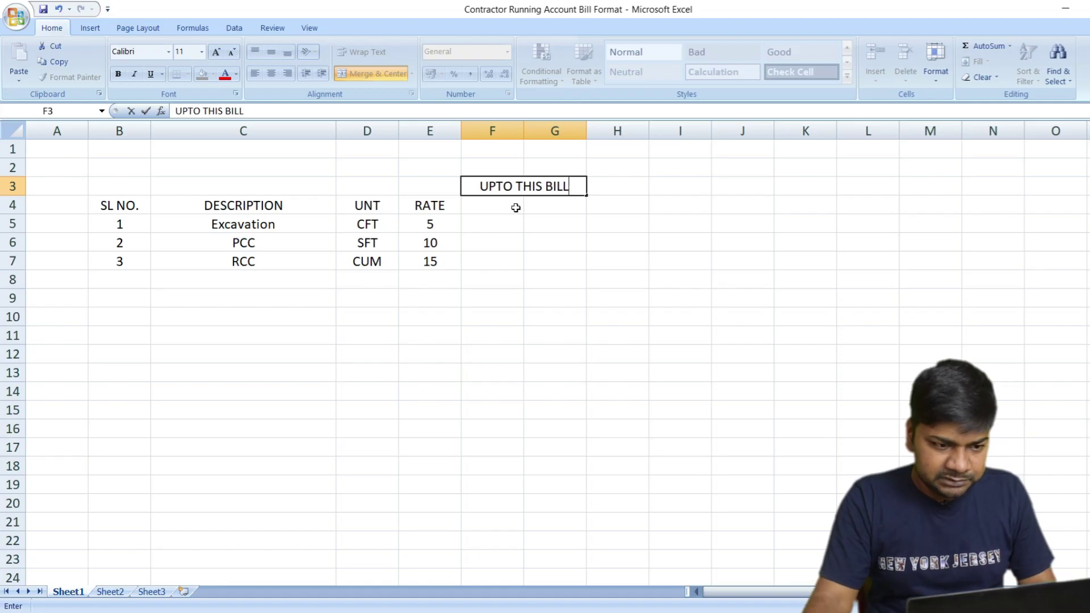
Enter the subheadings QTY in F4 and AMOUNT in G4 under UPTO THIS BILL
{"action": "left_click", "coordinate": [507, 207]}
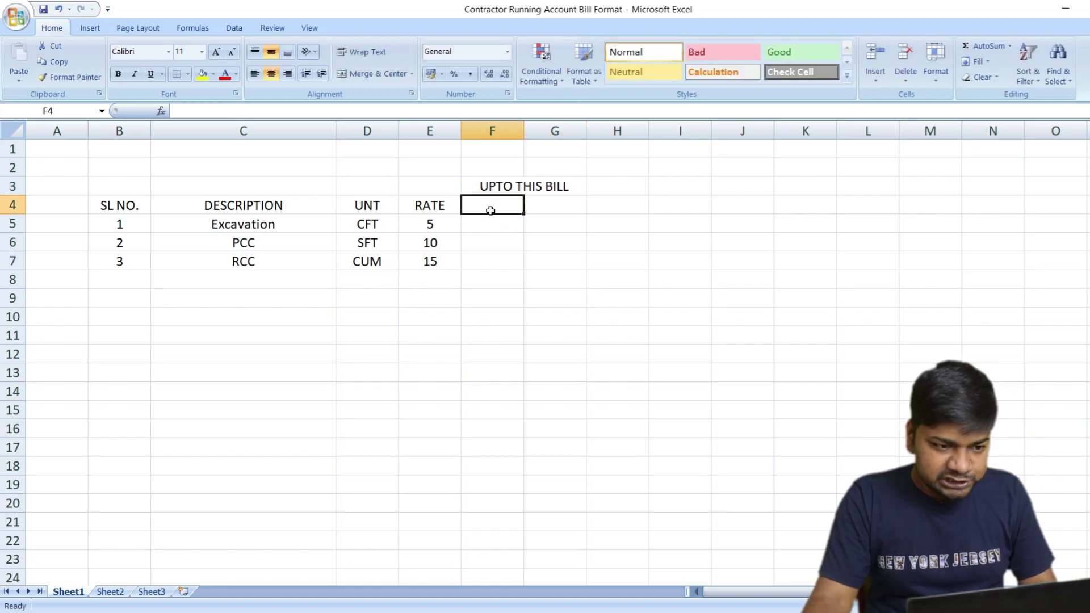
{"action": "type", "text": "QTY"}
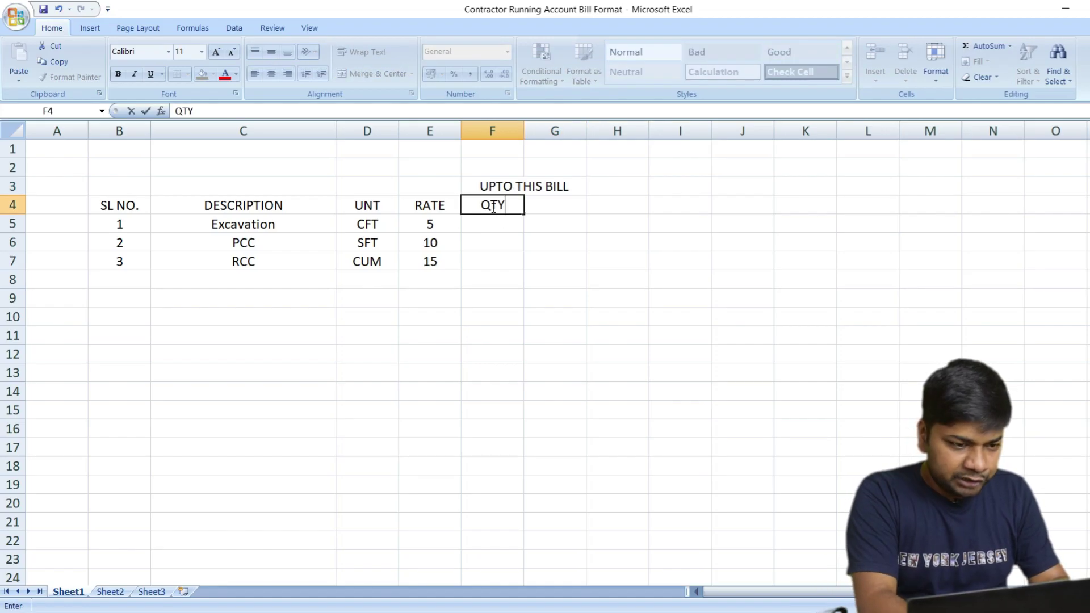
{"action": "key", "text": "Tab"}
{"action": "type", "text": "AMOUNT"}
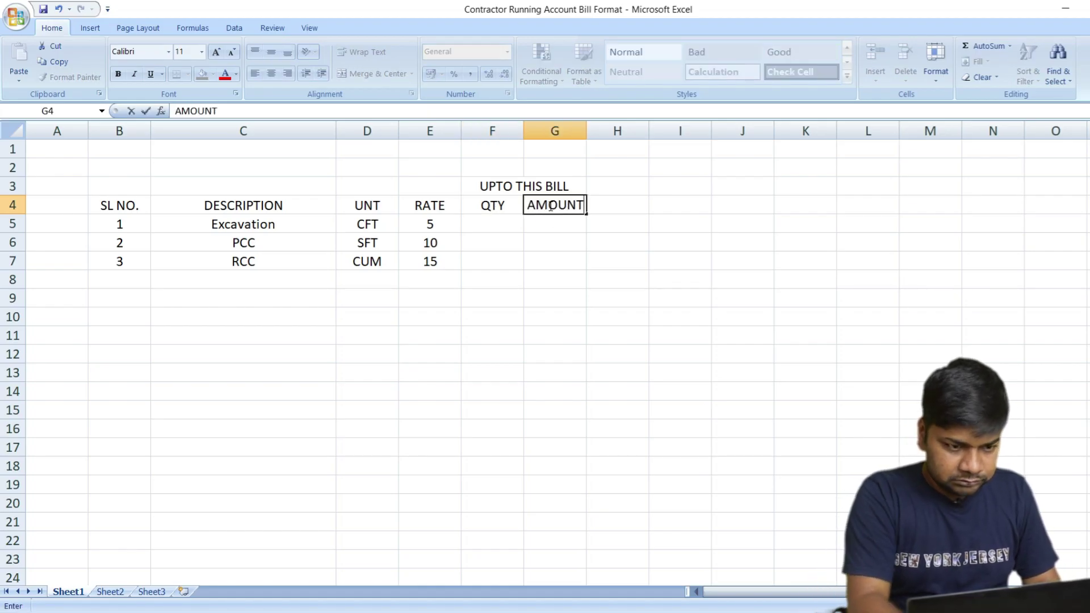
{"action": "key", "text": "Return"}
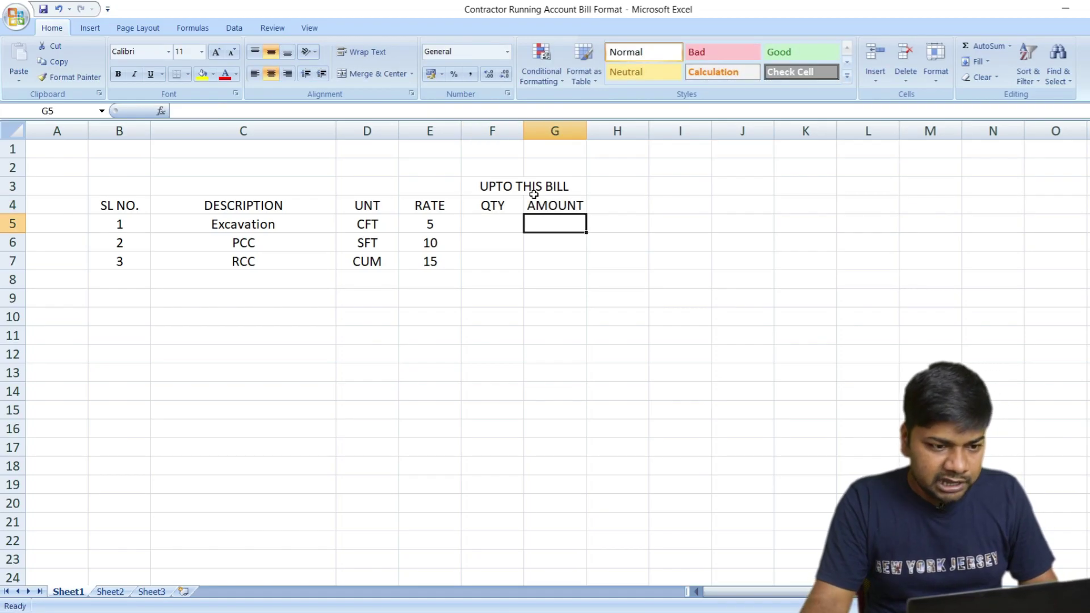
Merge and center cells H3 and I3 and enter the group heading UPTO PREVIOUS BILL
{"action": "left_click_drag", "start_coordinate": [621, 187], "coordinate": [661, 187]}
{"action": "left_click", "coordinate": [375, 74]}
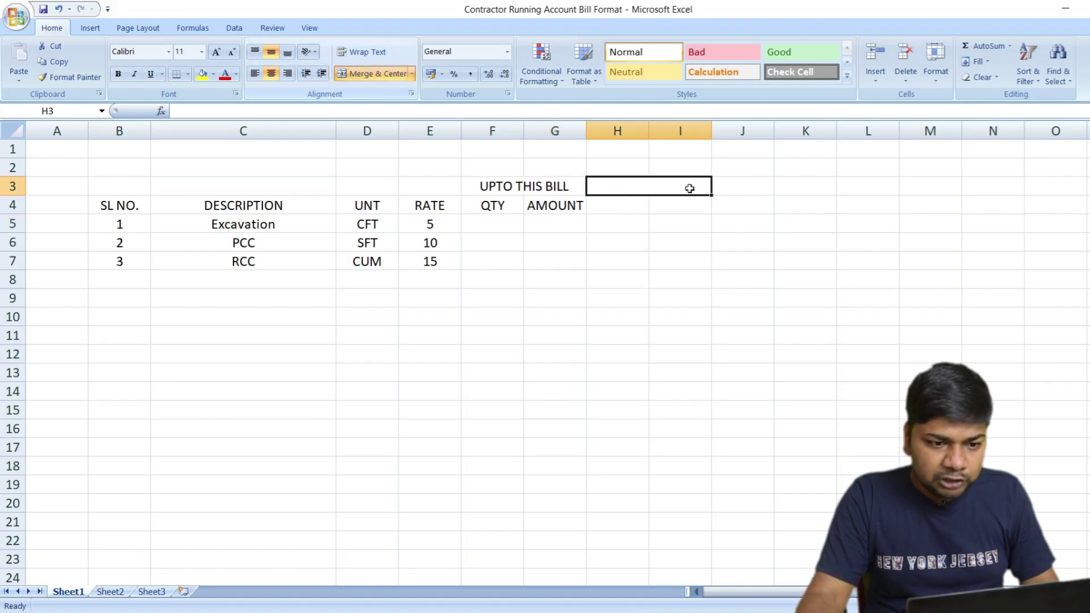
{"action": "type", "text": "UPTO PREVIOUS BILL"}
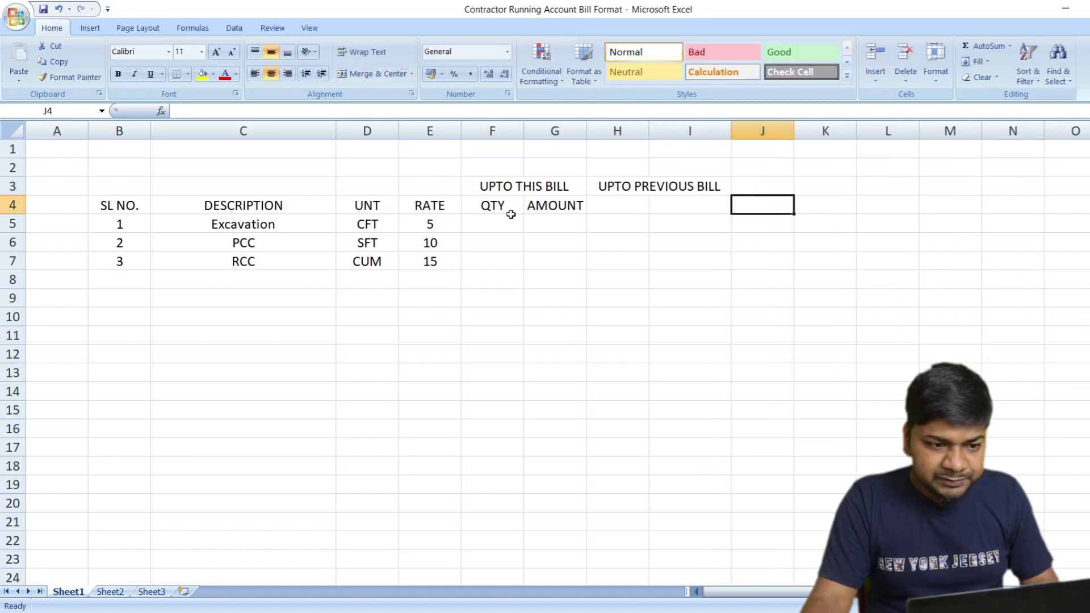
Copy the QTY and AMOUNT subheadings from F4:G4 to H4:I4 under UPTO PREVIOUS BILL
{"action": "left_click_drag", "start_coordinate": [498, 209], "coordinate": [554, 205]}
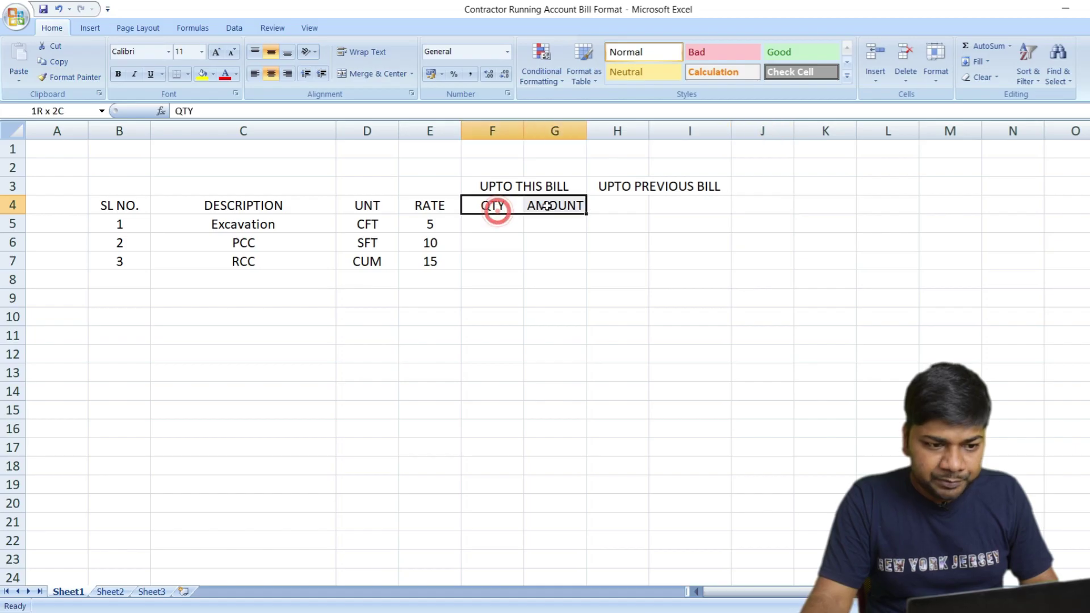
{"action": "key", "text": "ctrl+c"}
{"action": "left_click", "coordinate": [628, 204]}
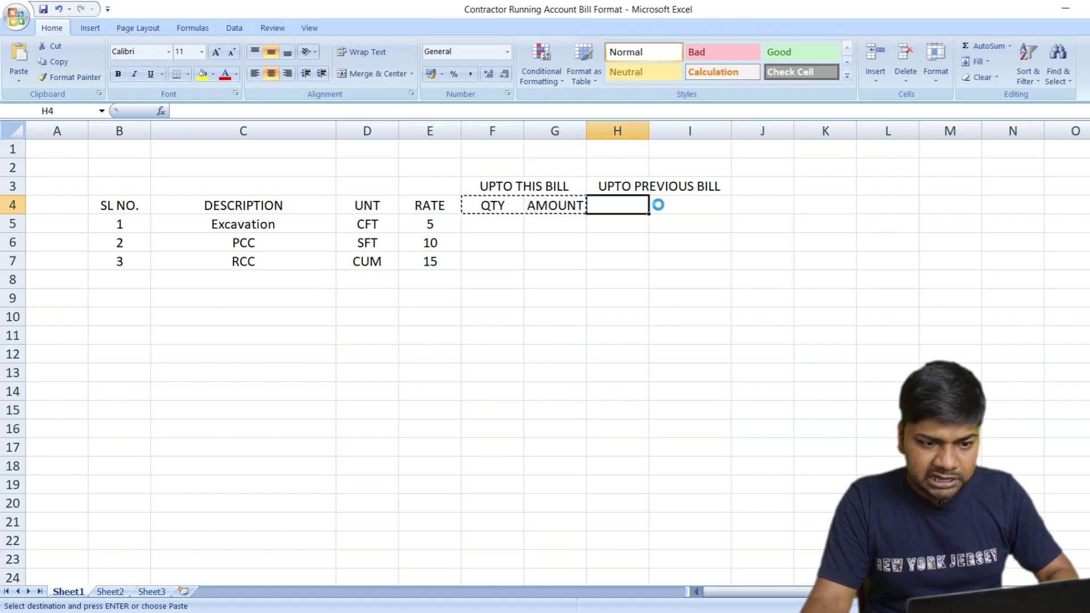
{"action": "key", "text": "ctrl+v"}
{"action": "key", "text": "Escape"}
Merge and center cells J3 and K3 and enter the group heading THIS BILL
{"action": "left_click_drag", "start_coordinate": [764, 186], "coordinate": [807, 182]}
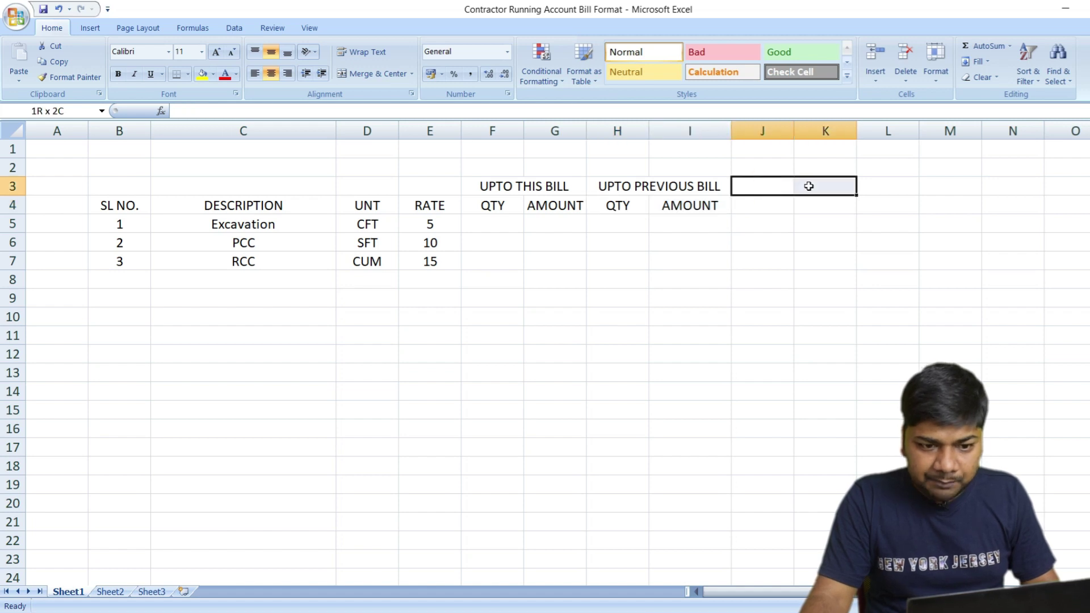
{"action": "left_click", "coordinate": [358, 73]}
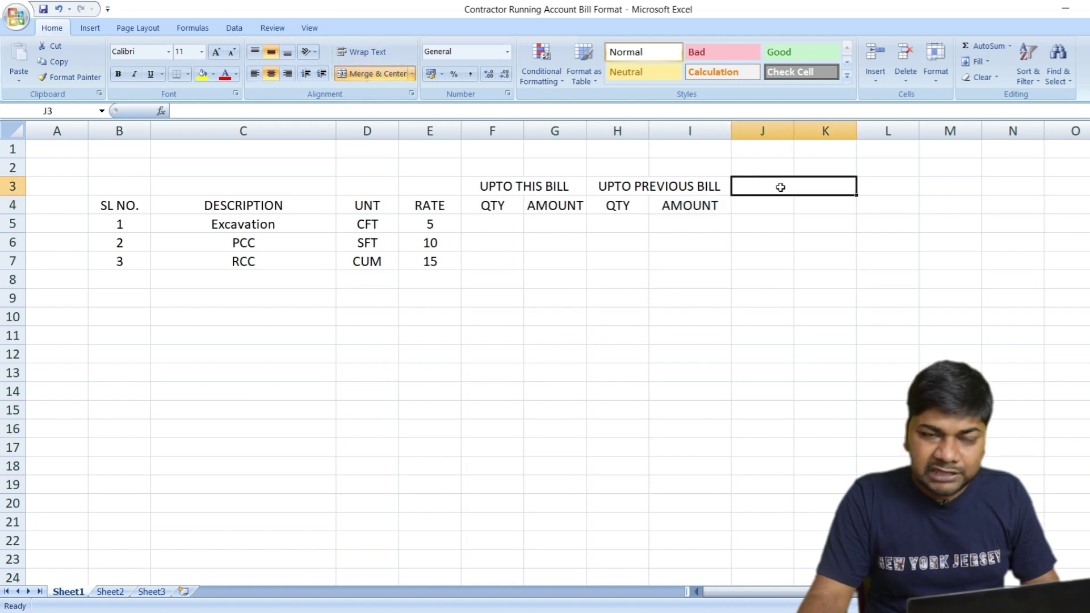
{"action": "type", "text": "T"}
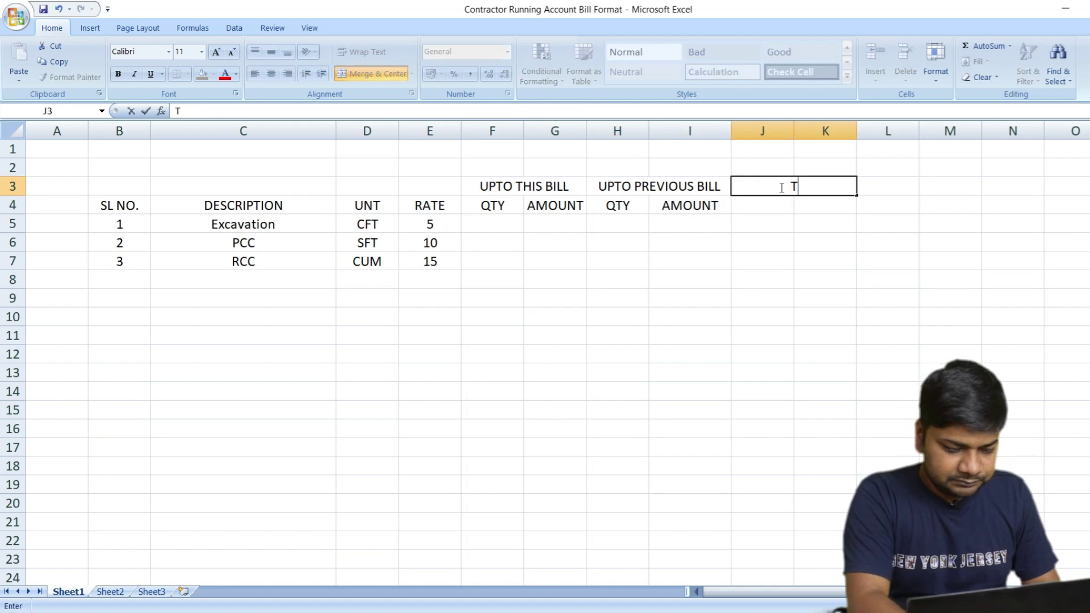
{"action": "type", "text": "HIS BILL"}
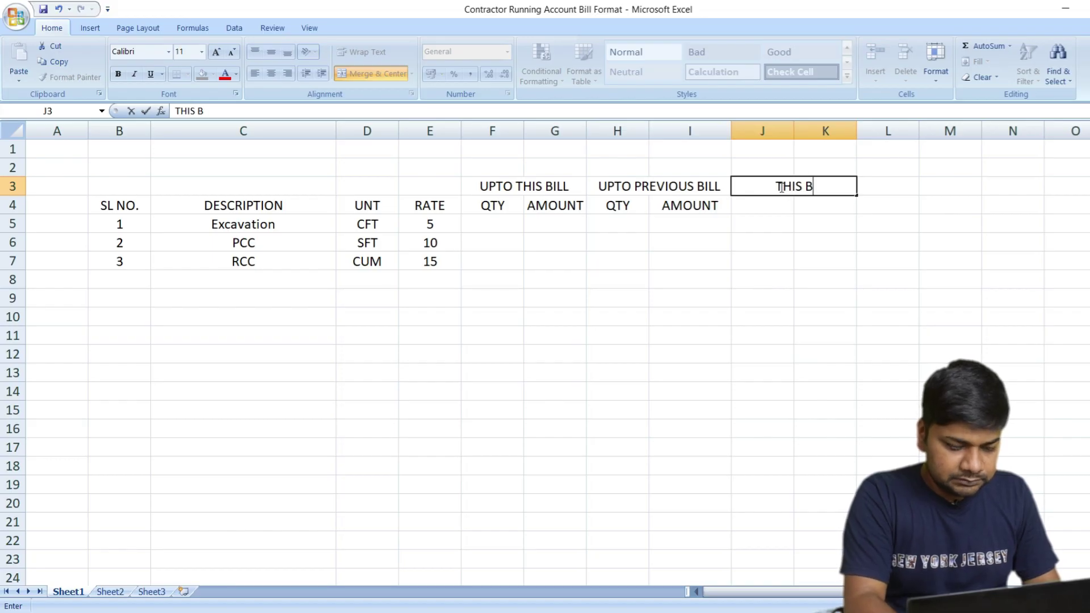
{"action": "key", "text": "Return"}
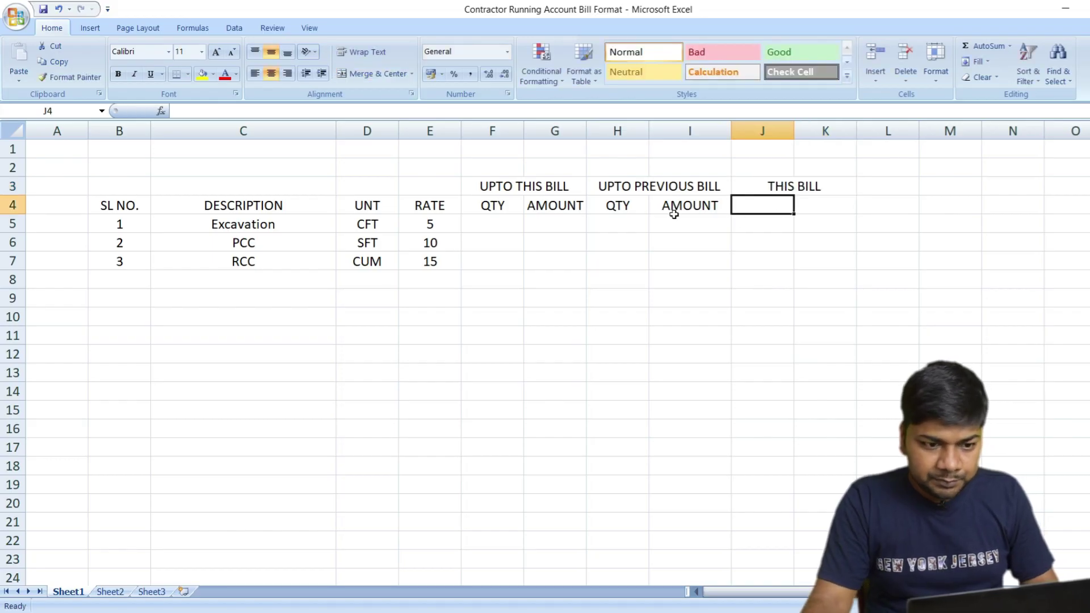
Copy the QTY and AMOUNT subheadings from H4:I4 to J4:K4 under THIS BILL
{"action": "left_click_drag", "start_coordinate": [625, 205], "coordinate": [727, 206]}
{"action": "key", "text": "ctrl+c"}
{"action": "left_click", "coordinate": [764, 204]}
{"action": "key", "text": "ctrl+v"}
{"action": "key", "text": "Escape"}
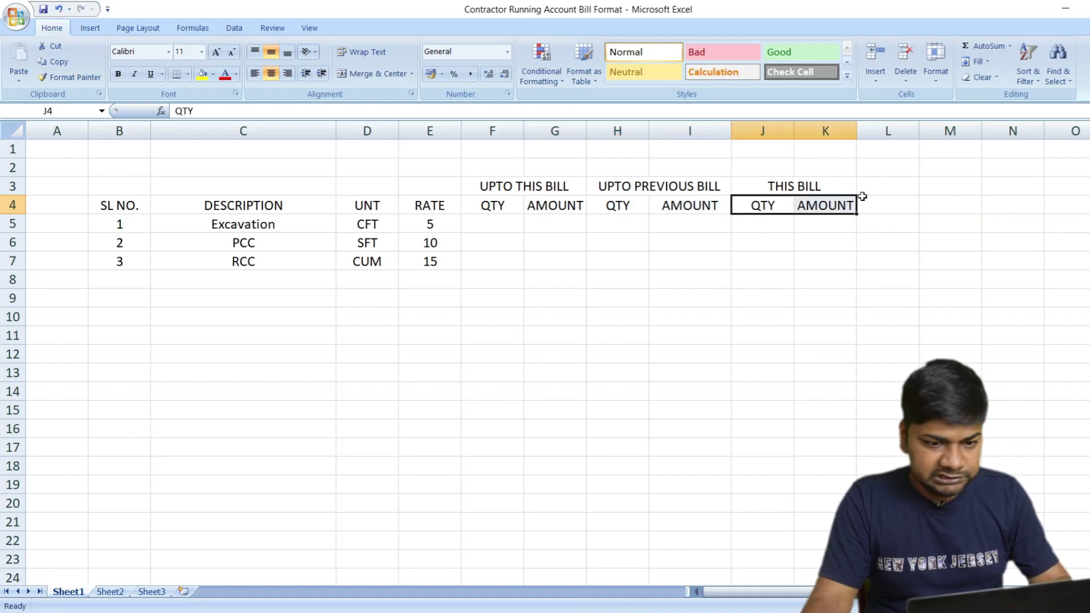
Enter the heading REMARKS in L3 and widen column L
{"action": "left_click", "coordinate": [881, 186]}
{"action": "type", "text": "REMARKS"}
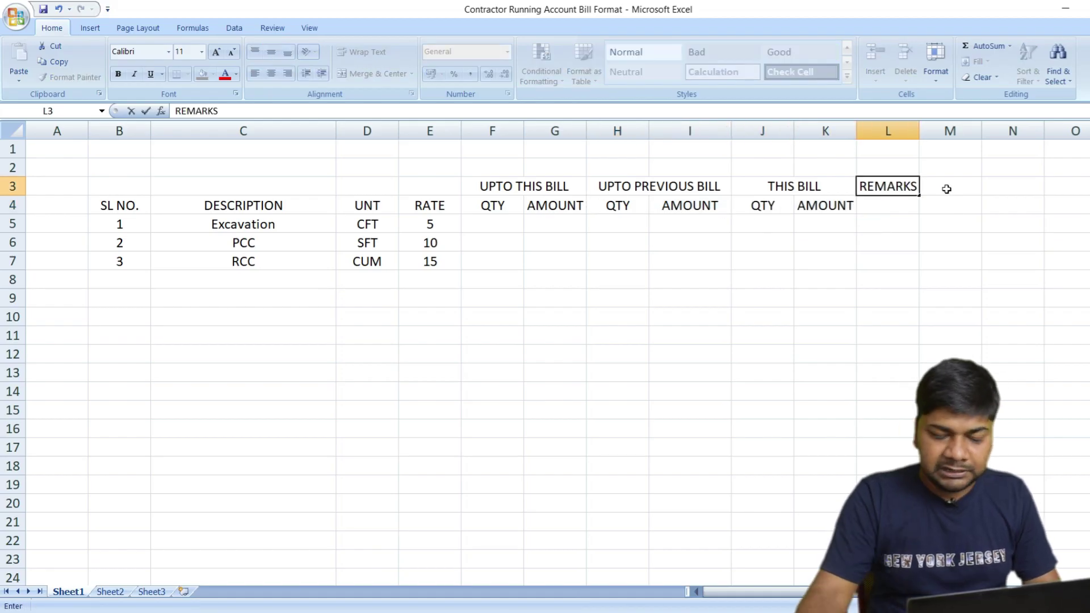
{"action": "left_click", "coordinate": [929, 236]}
{"action": "left_click_drag", "start_coordinate": [921, 132], "coordinate": [948, 132]}
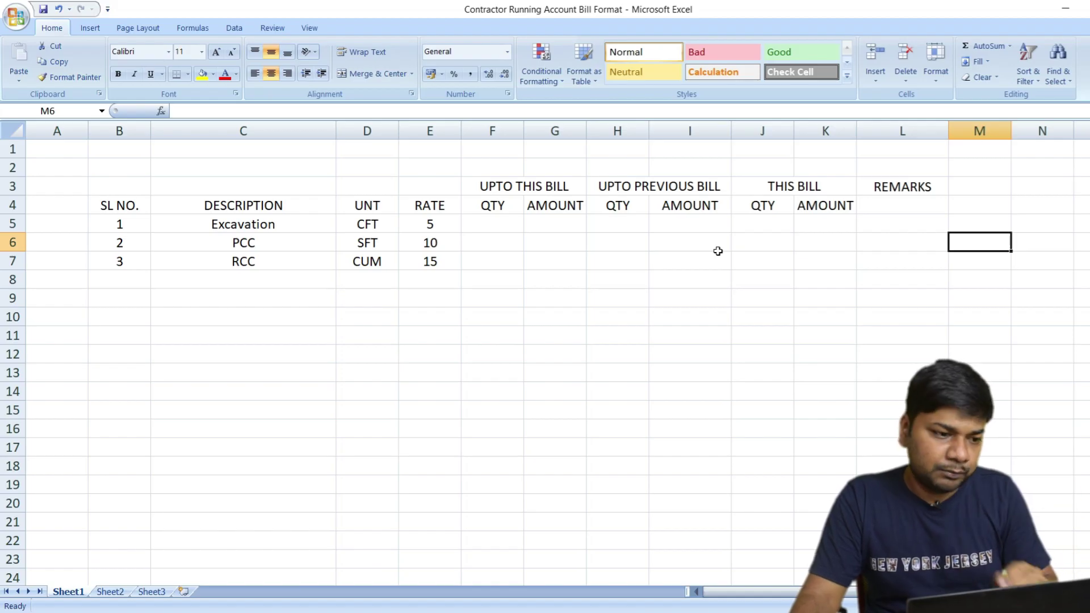
Merge and center the SL NO., DESCRIPTION, UNT and RATE headings each across rows 3 and 4
{"action": "left_click", "coordinate": [496, 224]}
{"action": "left_click_drag", "start_coordinate": [432, 186], "coordinate": [433, 200]}
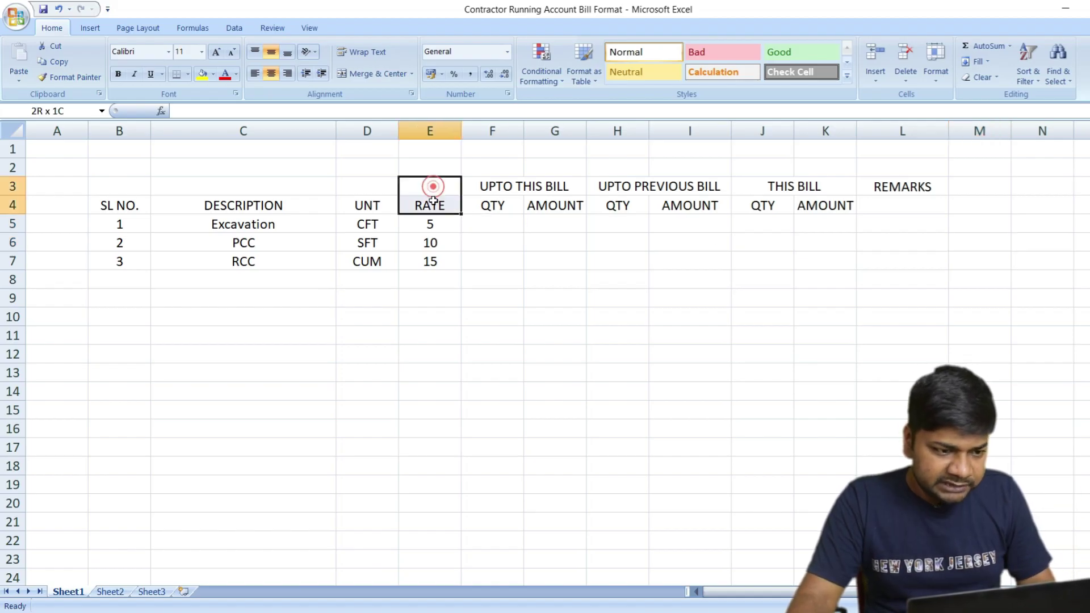
{"action": "left_click_drag", "start_coordinate": [360, 187], "coordinate": [188, 203]}
{"action": "left_click_drag", "start_coordinate": [121, 186], "coordinate": [119, 205]}
{"action": "left_click", "coordinate": [361, 74]}
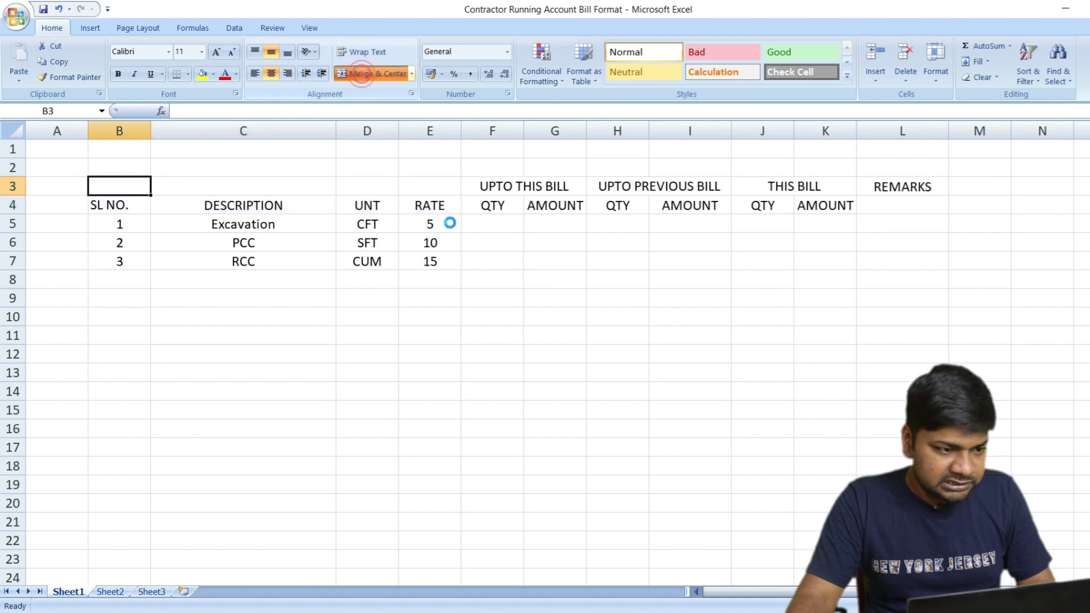
{"action": "left_click", "coordinate": [569, 295]}
Apply all borders to the bill table range B3:L7
{"action": "left_click_drag", "start_coordinate": [111, 190], "coordinate": [891, 253]}
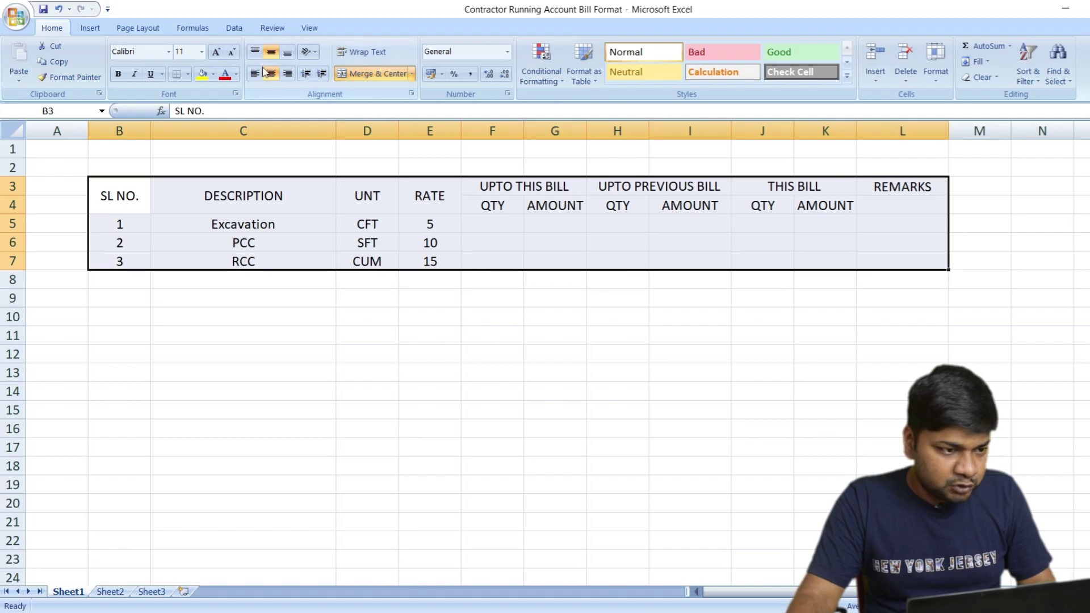
{"action": "left_click", "coordinate": [188, 74]}
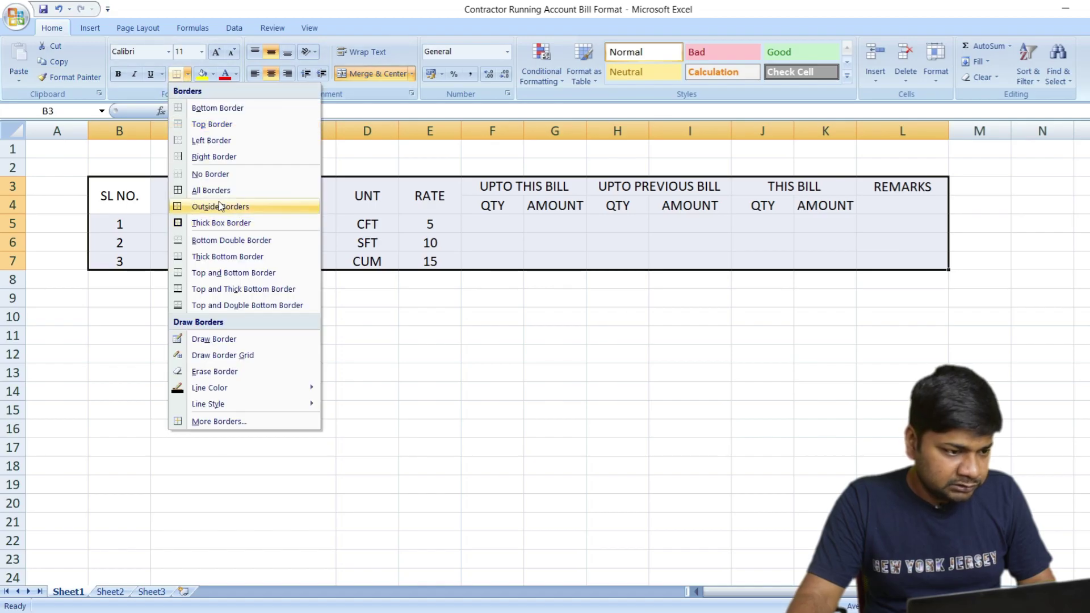
{"action": "left_click", "coordinate": [213, 190]}
{"action": "left_click", "coordinate": [641, 315]}
Make the table headings in B3:L4 bold
{"action": "left_click_drag", "start_coordinate": [135, 212], "coordinate": [902, 202]}
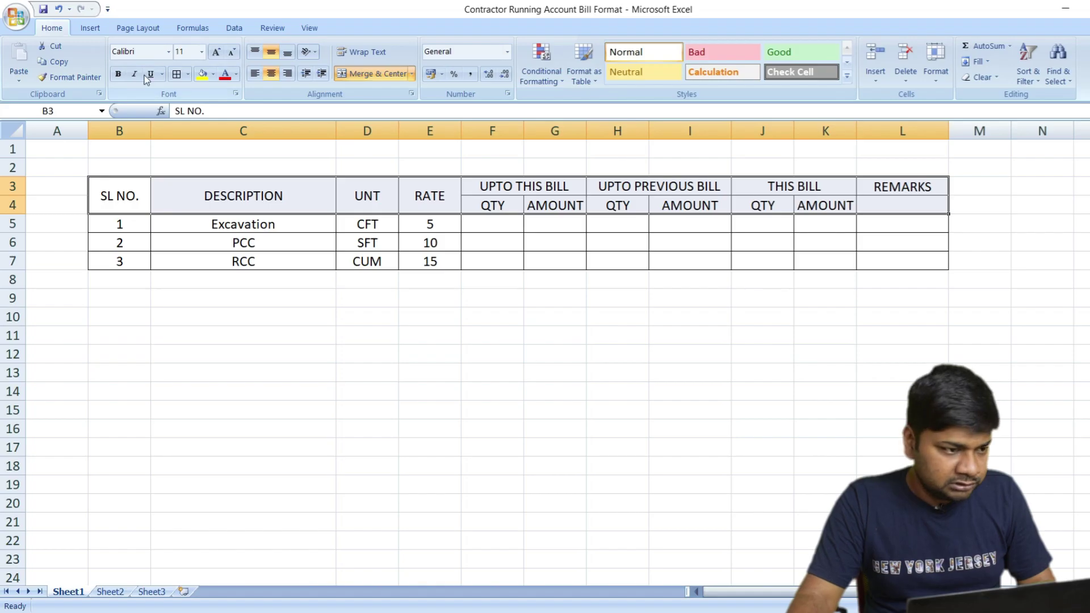
{"action": "left_click", "coordinate": [118, 73]}
{"action": "left_click", "coordinate": [554, 316]}
Merge and center the REMARKS heading across L3 and L4
{"action": "left_click_drag", "start_coordinate": [907, 187], "coordinate": [908, 206]}
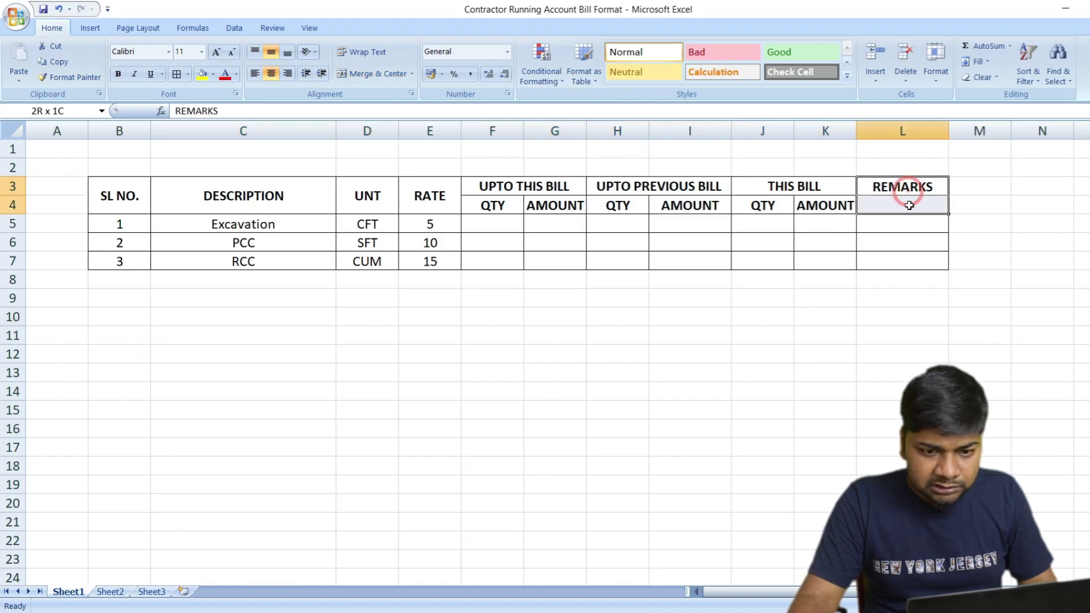
{"action": "left_click", "coordinate": [372, 73]}
{"action": "left_click", "coordinate": [786, 386]}
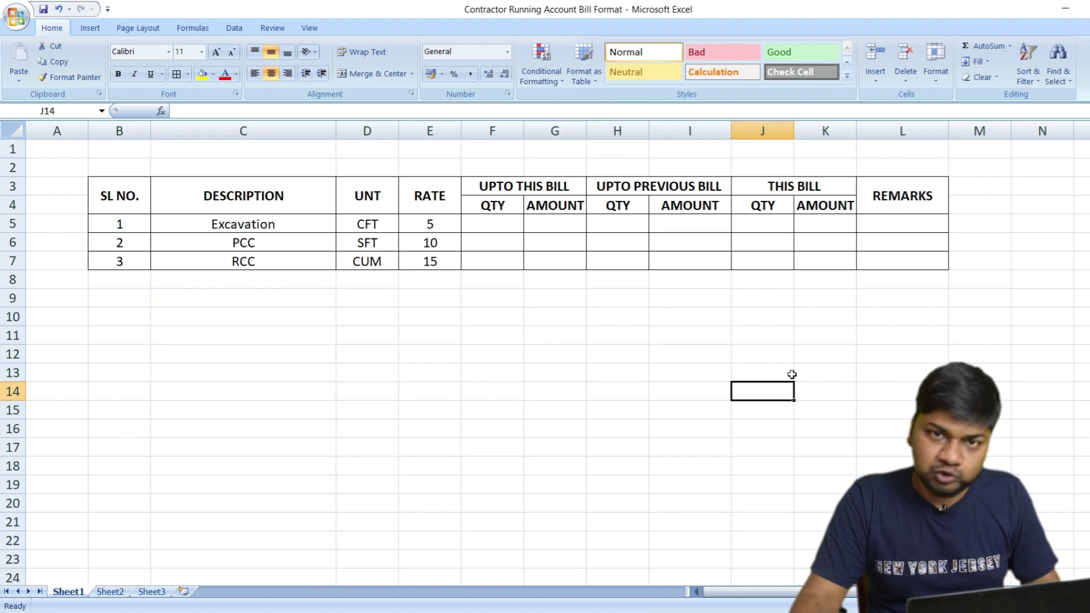
Enter the bill number RA-1 in L2 above the REMARKS heading
{"action": "key", "text": "Right"}
{"action": "key", "text": "Right"}
{"action": "key", "text": "Up"}
{"action": "key", "text": "Up"}
{"action": "key", "text": "Up"}
{"action": "left_click", "coordinate": [884, 165]}
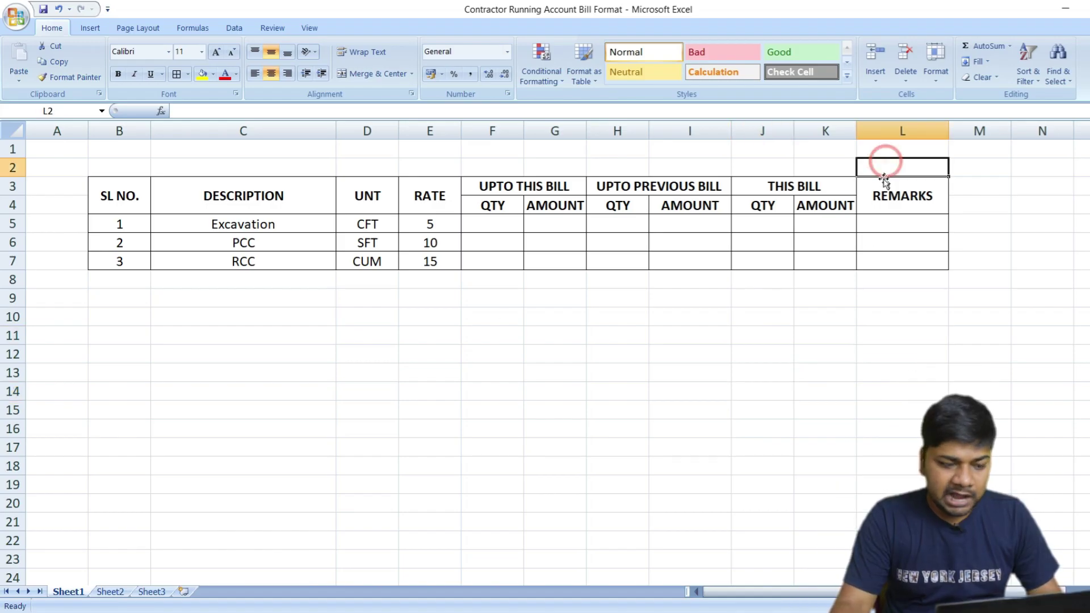
{"action": "type", "text": "RA-1"}
{"action": "left_click", "coordinate": [886, 297]}
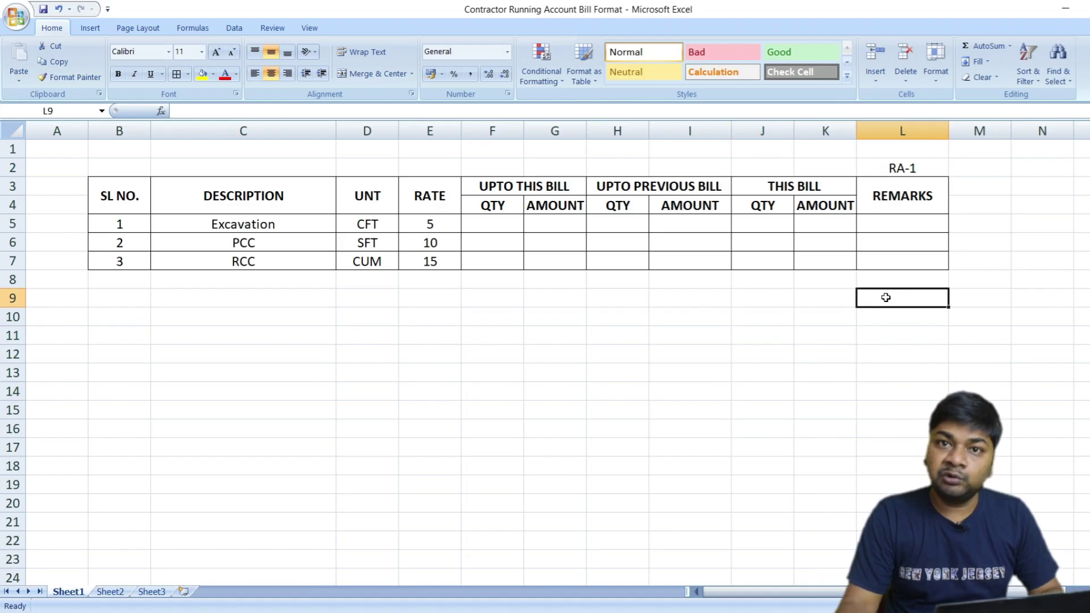
{"action": "left_click", "coordinate": [847, 355]}
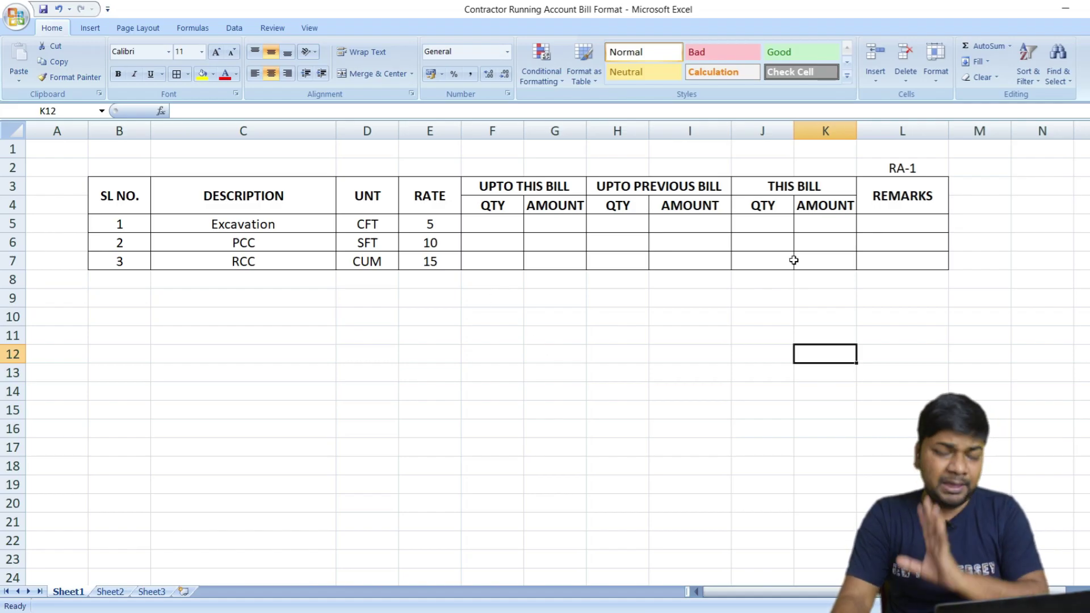
Enter the THIS BILL quantities 100 for Excavation, 150 for PCC and 50 for RCC in J5 to J7
{"action": "left_click", "coordinate": [761, 225]}
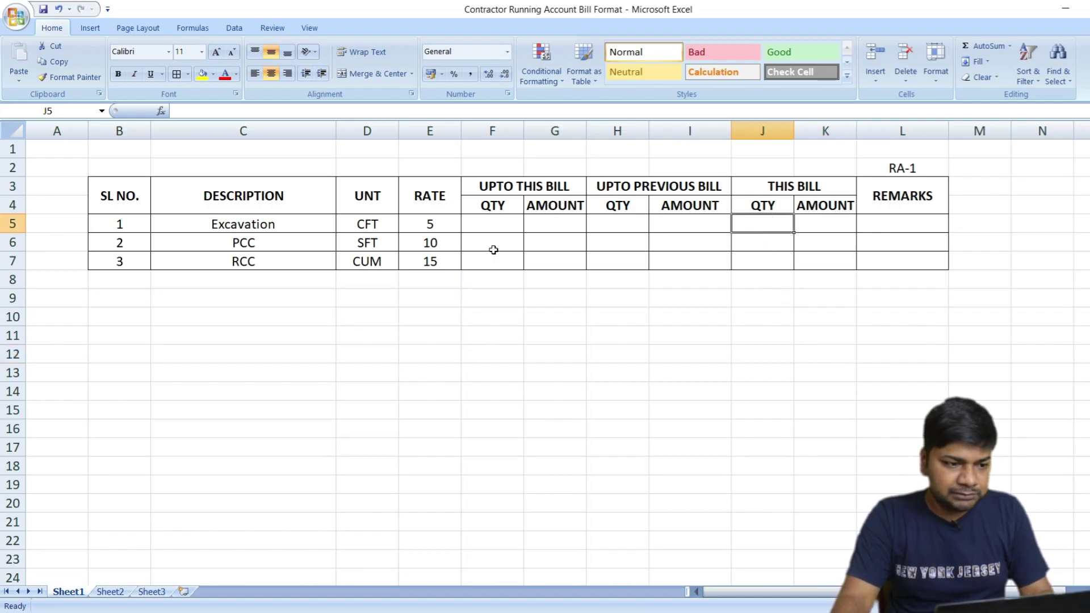
{"action": "type", "text": "100"}
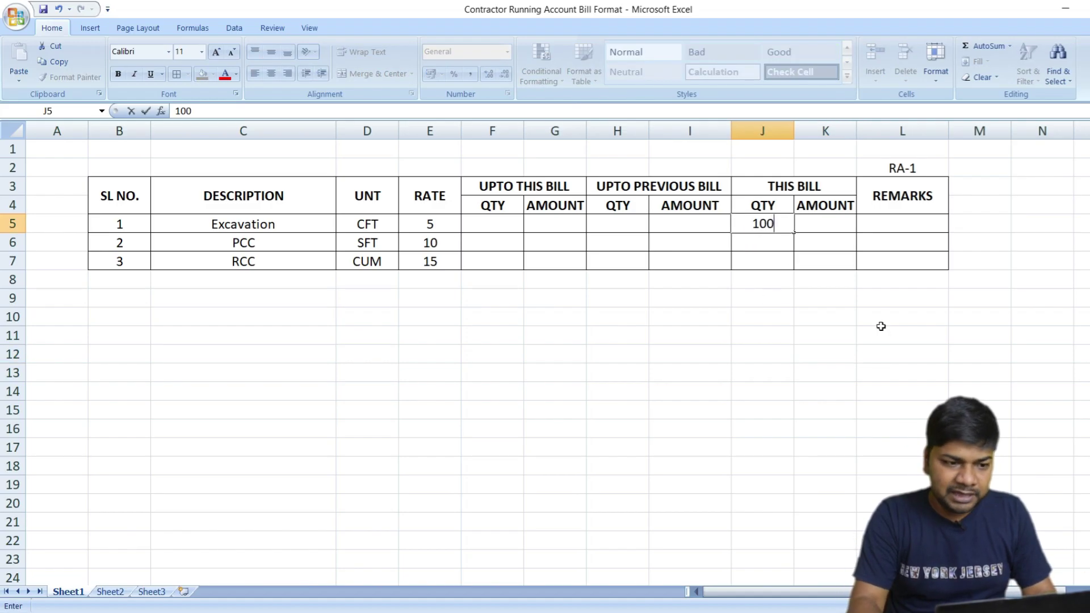
{"action": "key", "text": "Return"}
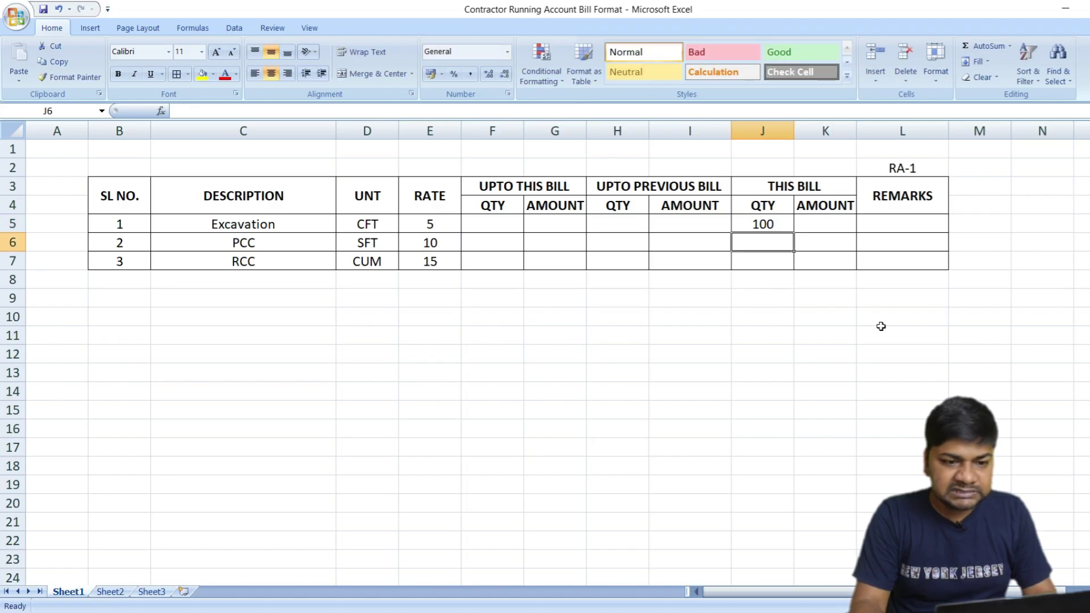
{"action": "type", "text": "150"}
{"action": "key", "text": "Return"}
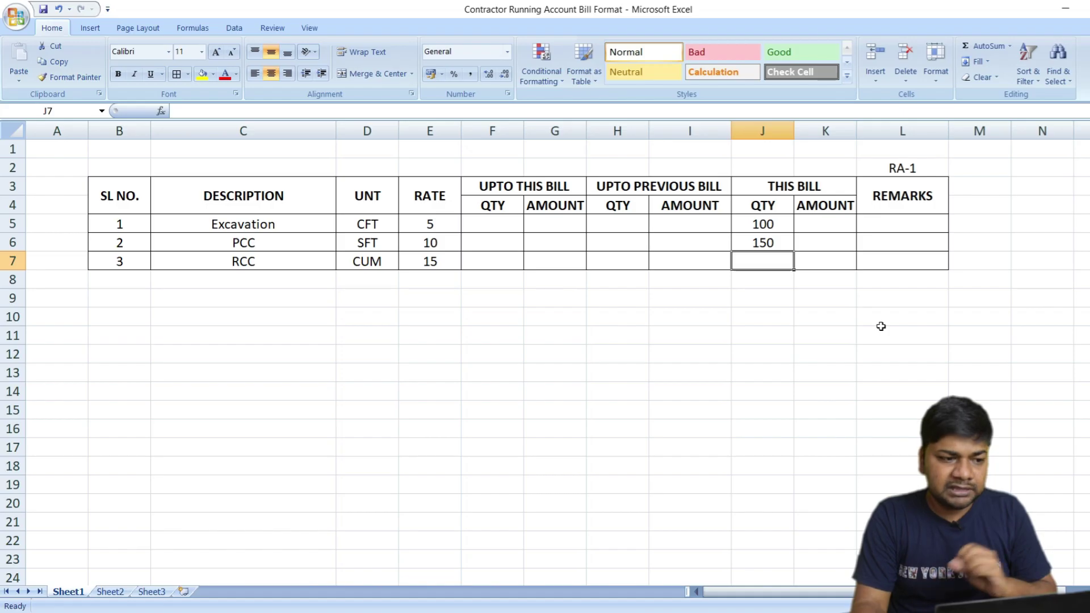
{"action": "type", "text": "50"}
{"action": "key", "text": "Return"}
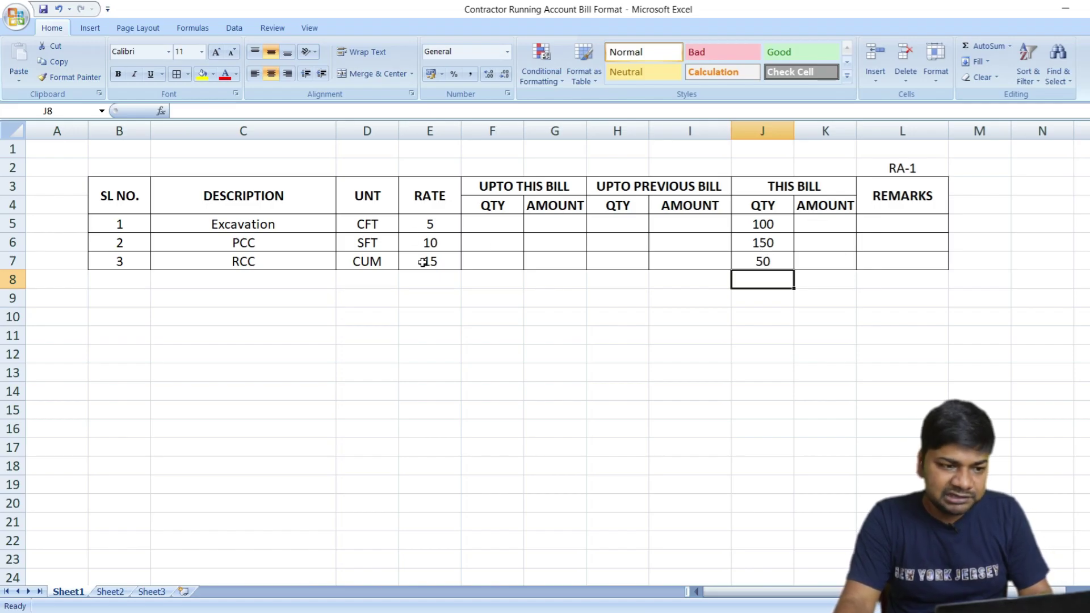
Calculate the THIS BILL amounts in K5 to K7 as quantity times rate, filling the formula +J5*E5 down from K5
{"action": "left_click", "coordinate": [821, 225]}
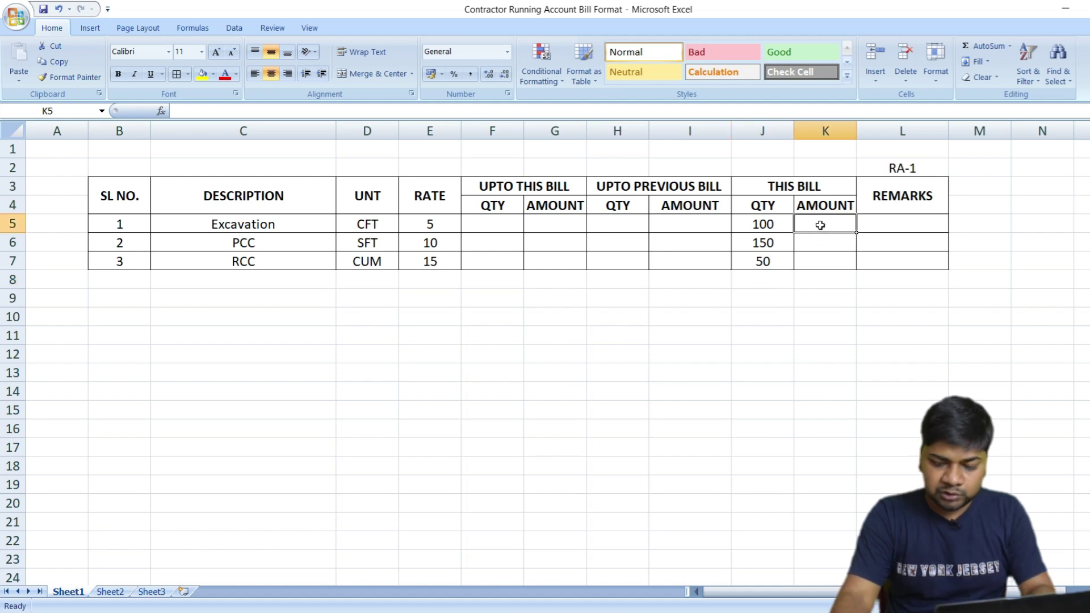
{"action": "type", "text": "+"}
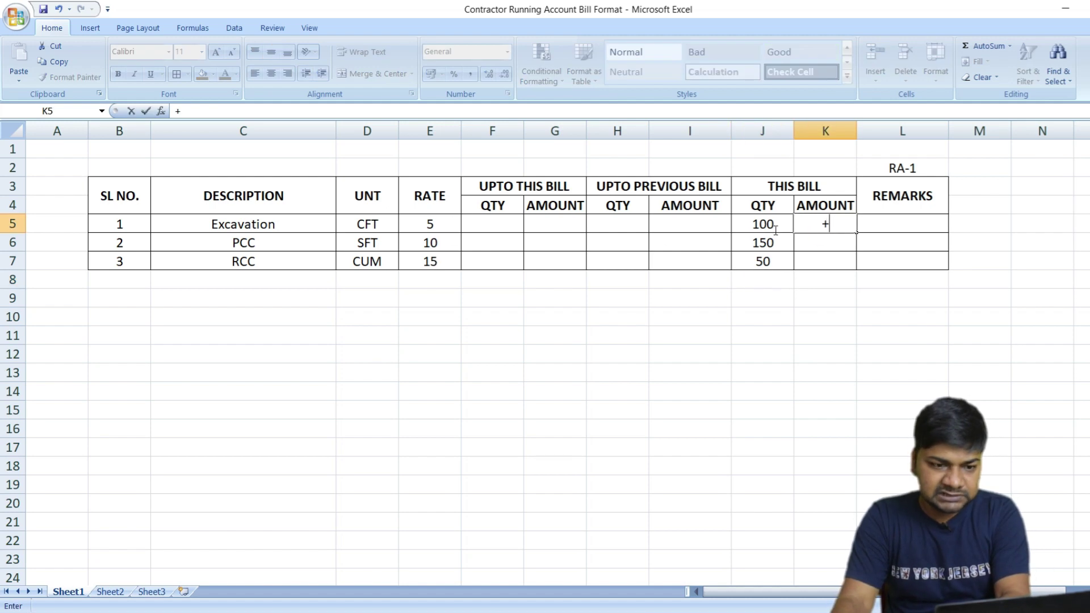
{"action": "left_click", "coordinate": [762, 226]}
{"action": "type", "text": "*"}
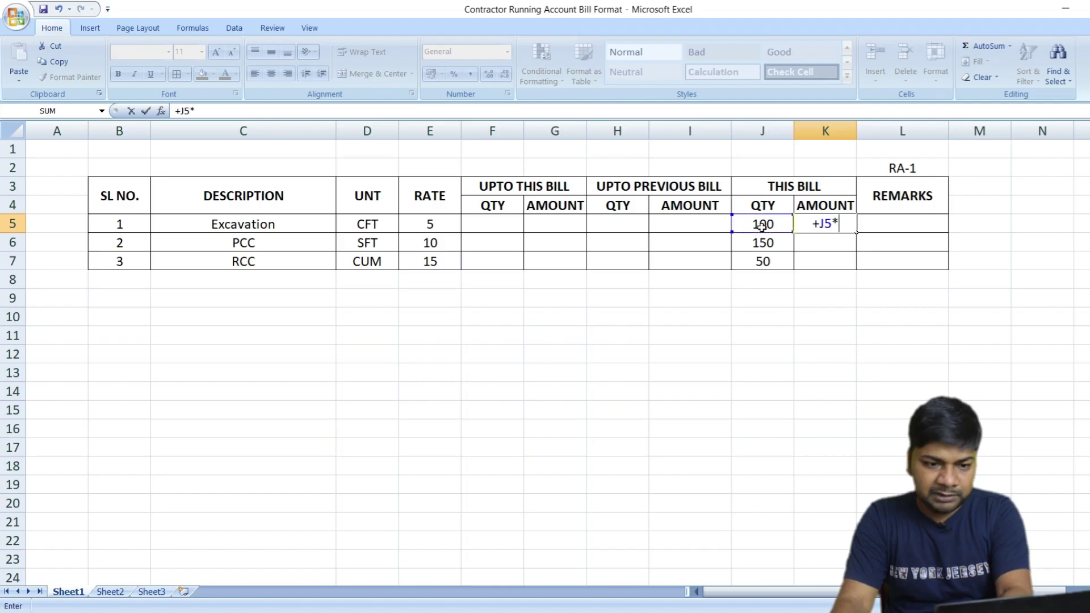
{"action": "left_click", "coordinate": [429, 226]}
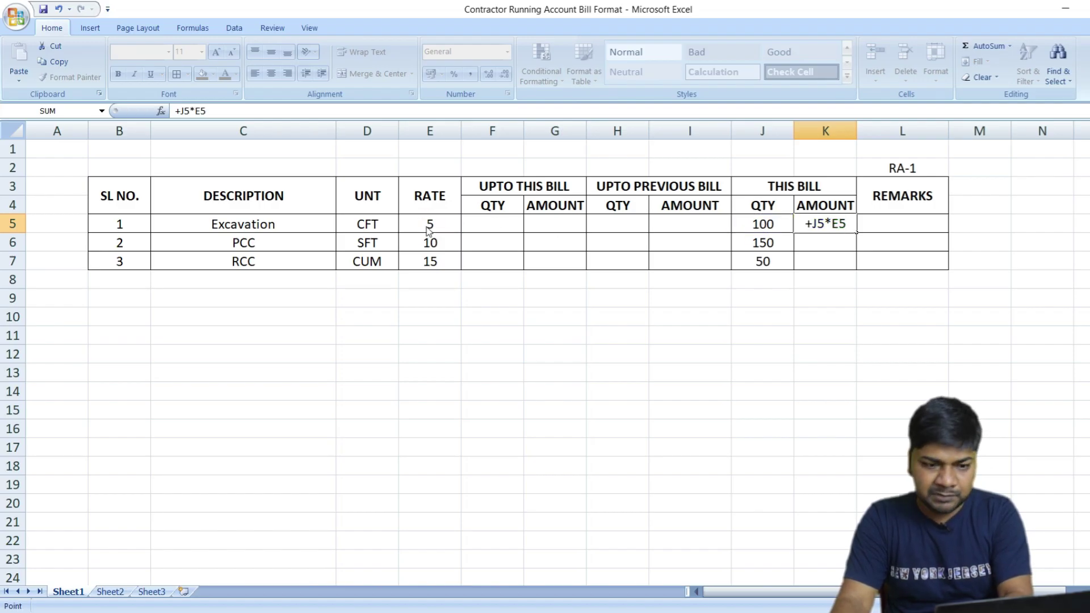
{"action": "key", "text": "Return"}
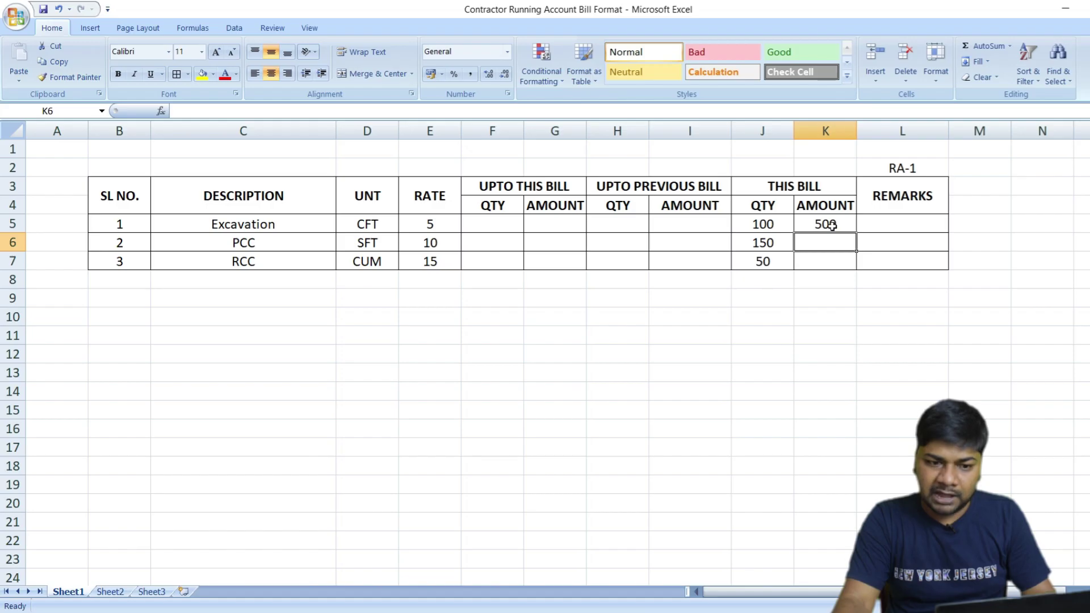
{"action": "left_click", "coordinate": [831, 226]}
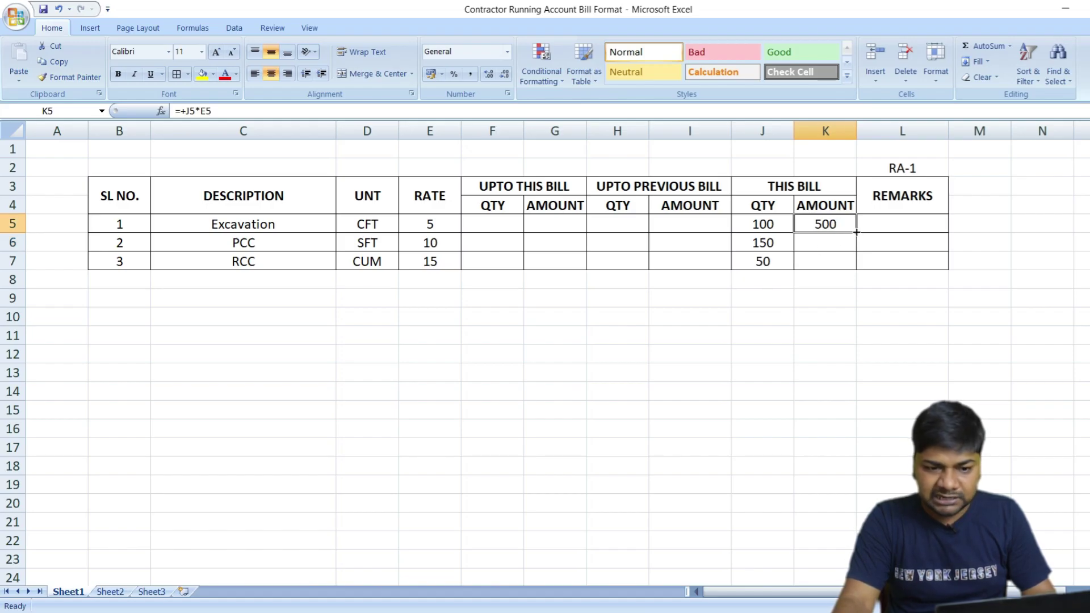
{"action": "left_click_drag", "start_coordinate": [857, 230], "coordinate": [859, 265]}
{"action": "left_click", "coordinate": [905, 310]}
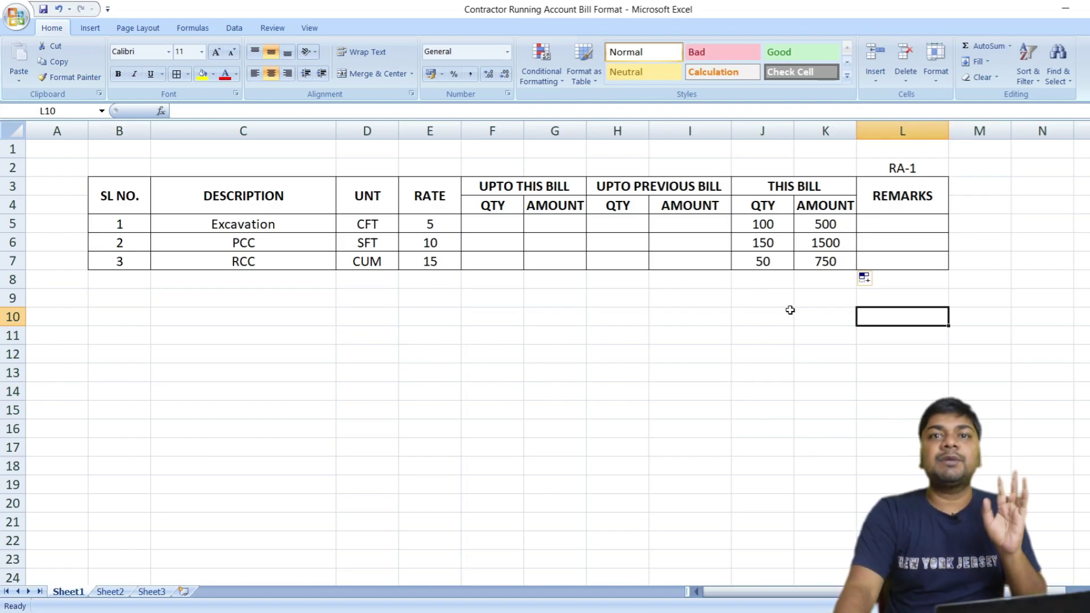
{"action": "key", "text": "Left"}
{"action": "key", "text": "Left"}
{"action": "key", "text": "Left"}
{"action": "key", "text": "Down"}
{"action": "key", "text": "Down"}
{"action": "key", "text": "Down"}
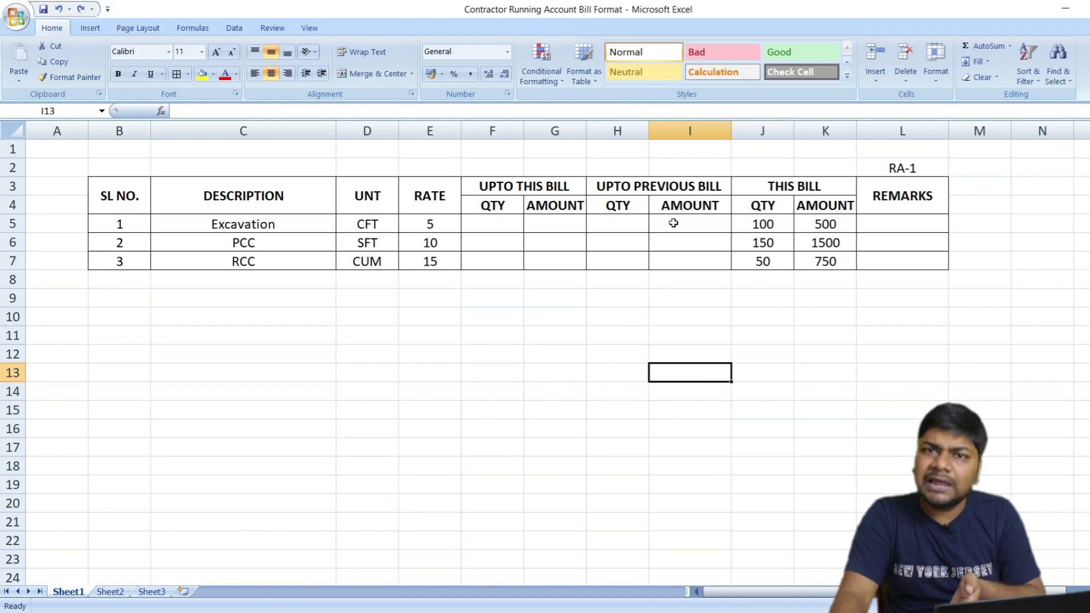
Enter 0 for all three UPTO PREVIOUS BILL quantities in H5 to H7
{"action": "left_click", "coordinate": [623, 223]}
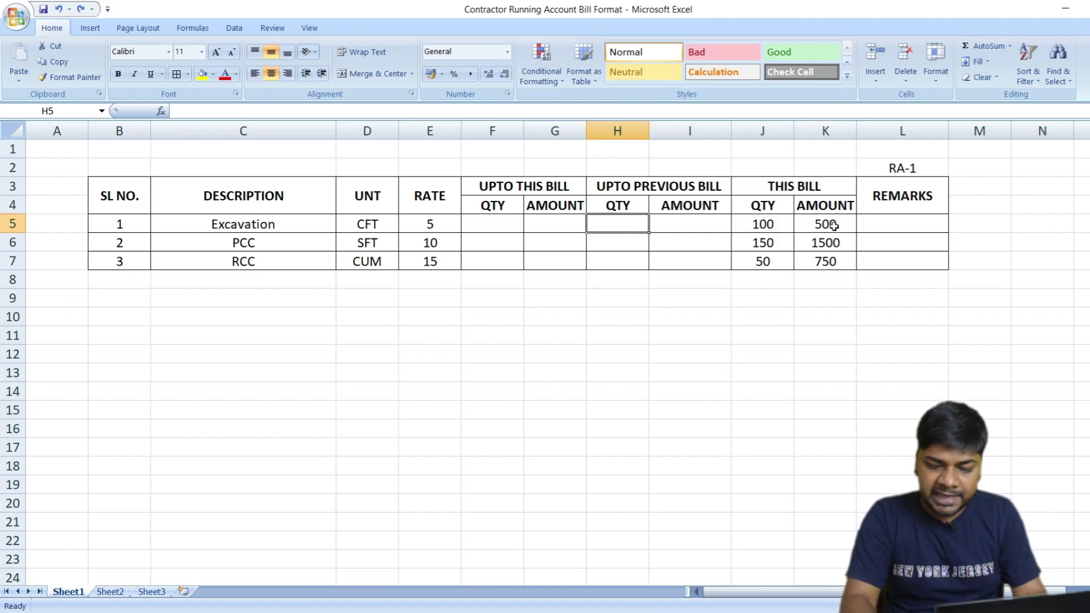
{"action": "type", "text": "0"}
{"action": "key", "text": "Return"}
{"action": "type", "text": "0"}
{"action": "key", "text": "Return"}
{"action": "type", "text": "0"}
{"action": "key", "text": "Return"}
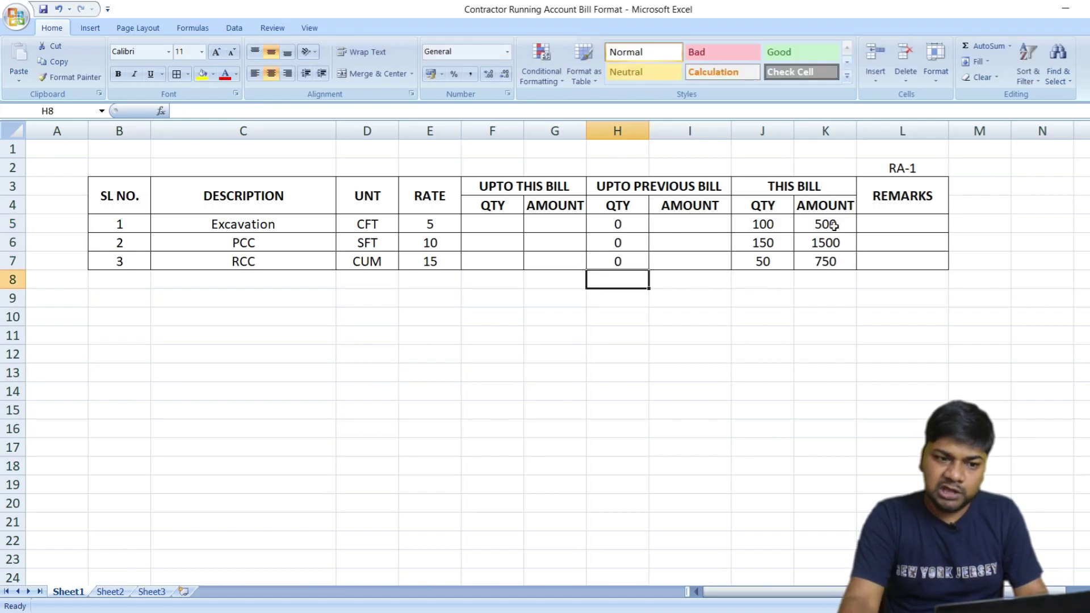
Enter 0 for all three UPTO PREVIOUS BILL amounts in I5 to I7
{"action": "left_click", "coordinate": [686, 224]}
{"action": "type", "text": "0"}
{"action": "key", "text": "Return"}
{"action": "type", "text": "0"}
{"action": "key", "text": "Return"}
{"action": "type", "text": "0"}
{"action": "key", "text": "Return"}
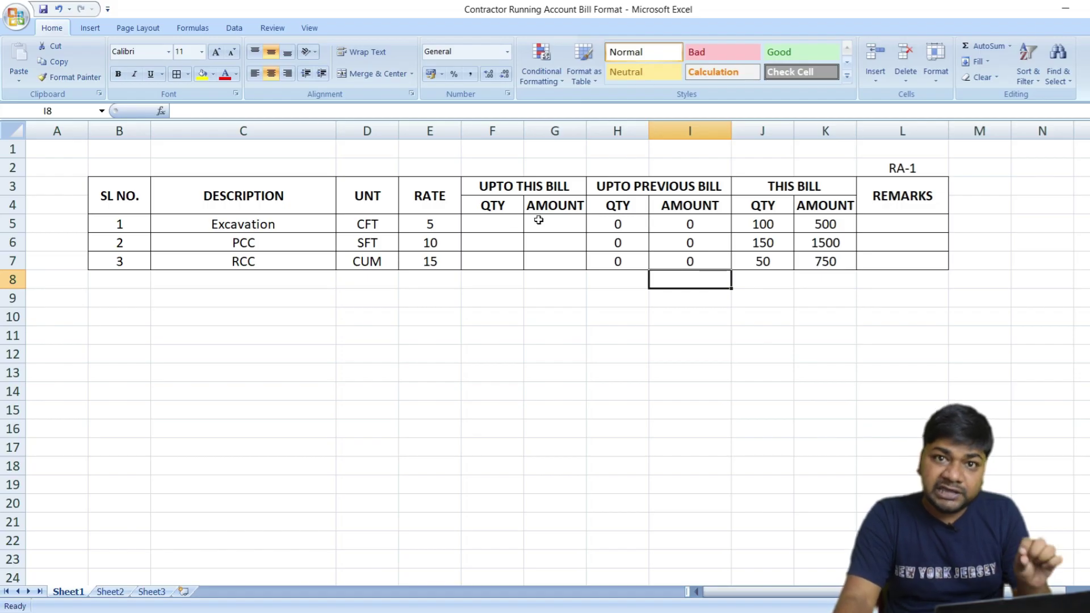
Calculate Excavation's UPTO THIS BILL quantity in F5 with the formula +J5+H5
{"action": "left_click", "coordinate": [494, 222]}
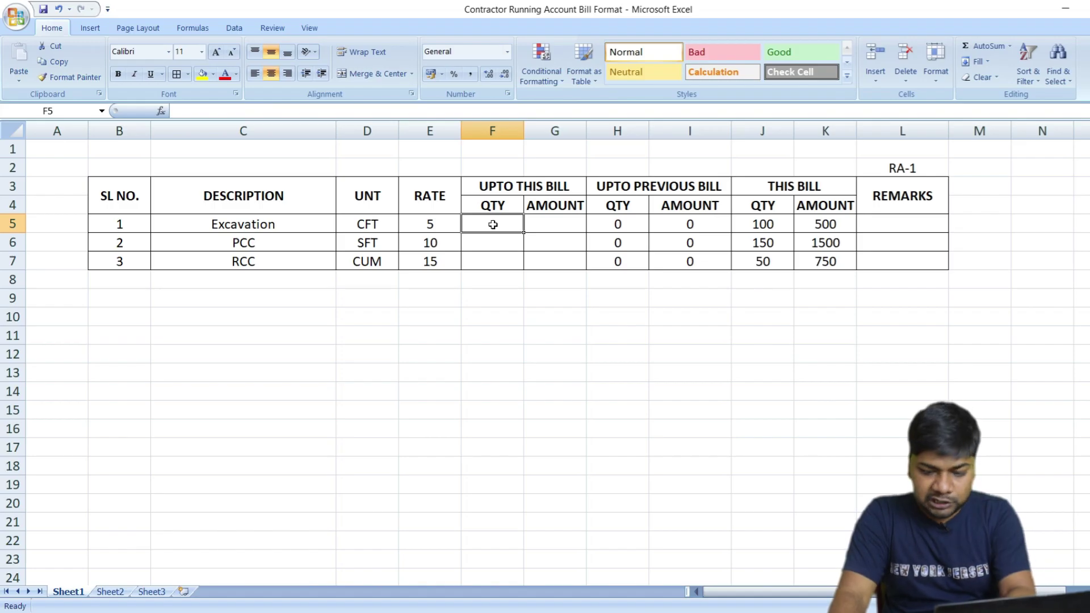
{"action": "type", "text": "+"}
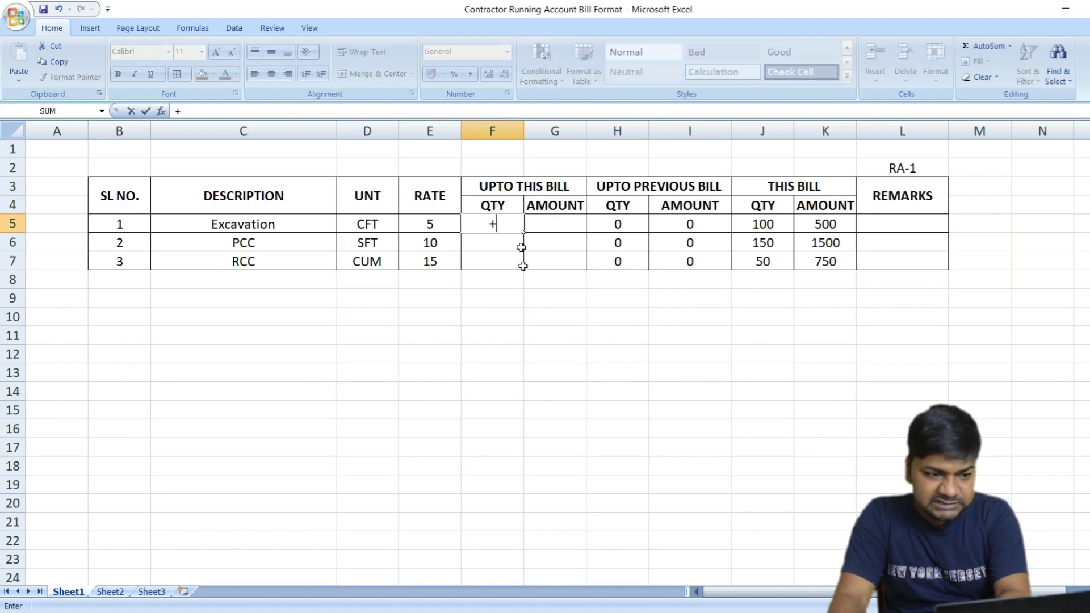
{"action": "left_click", "coordinate": [766, 224]}
{"action": "type", "text": "+"}
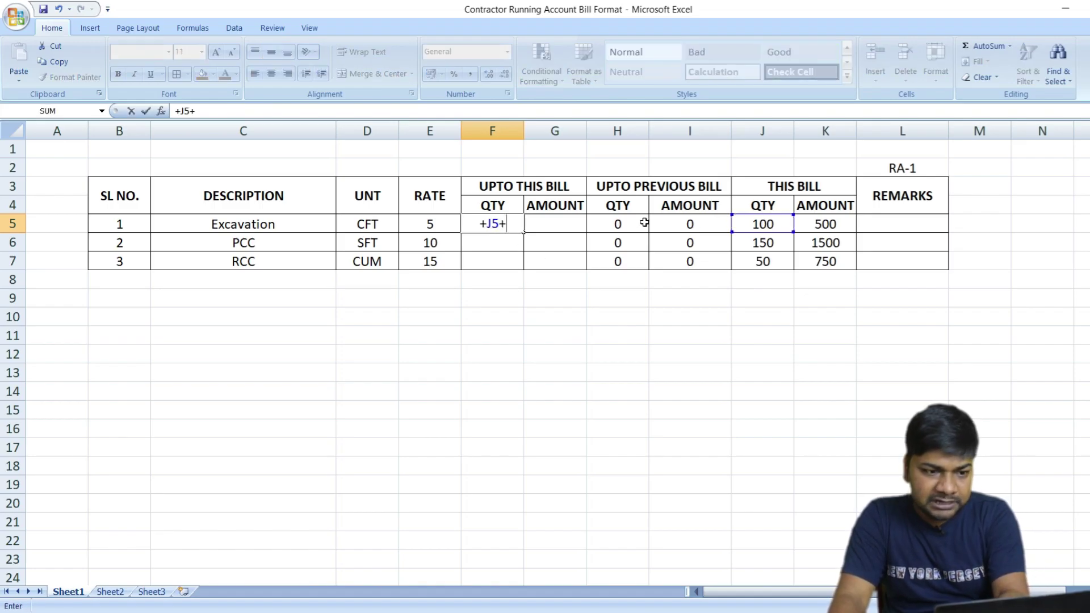
{"action": "left_click", "coordinate": [622, 224]}
{"action": "key", "text": "Return"}
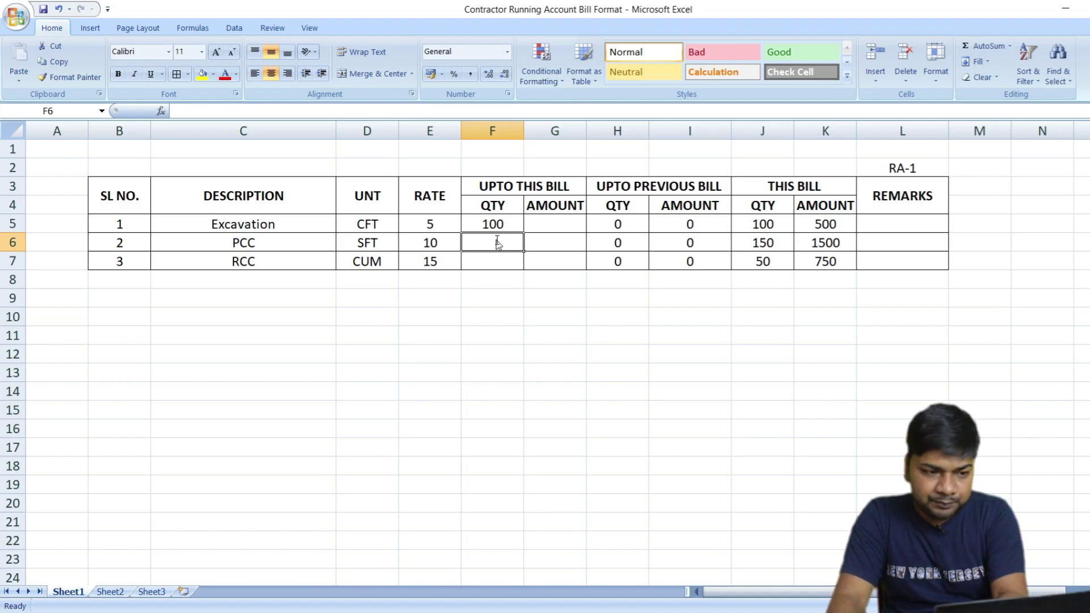
Enter the formula +J6+H6 in F6 for the PCC cumulative quantity and fill it down to F7 for RCC
{"action": "type", "text": "+"}
{"action": "left_click", "coordinate": [761, 241]}
{"action": "type", "text": "+"}
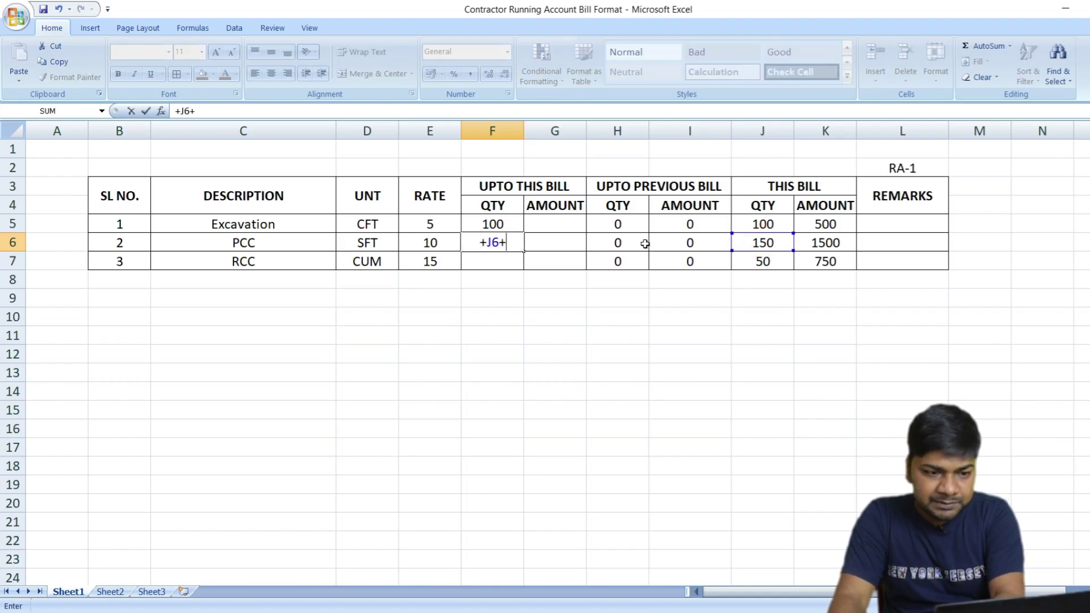
{"action": "left_click", "coordinate": [618, 241]}
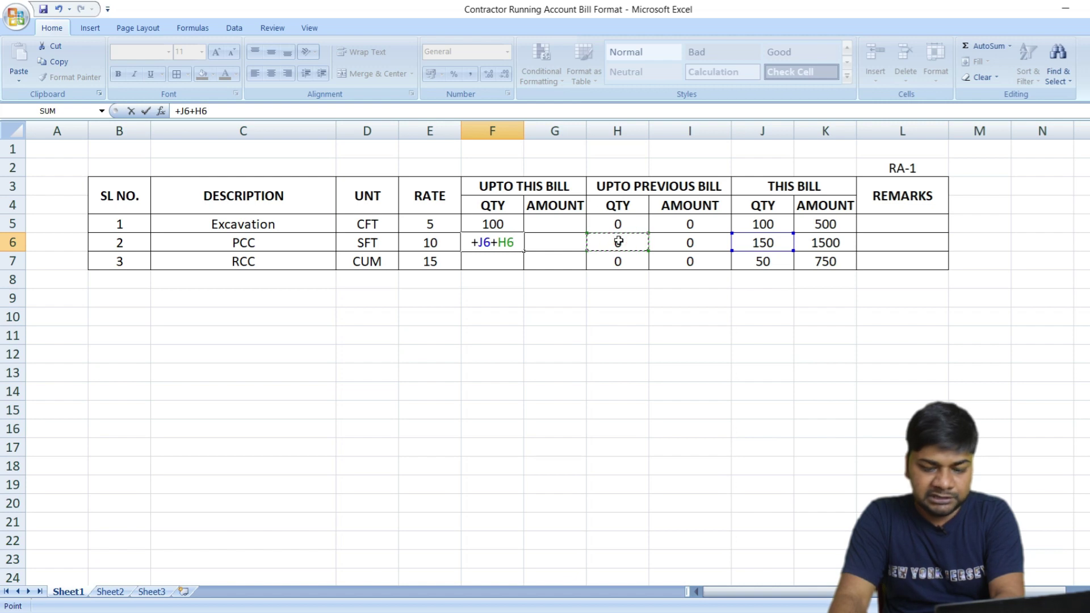
{"action": "key", "text": "Return"}
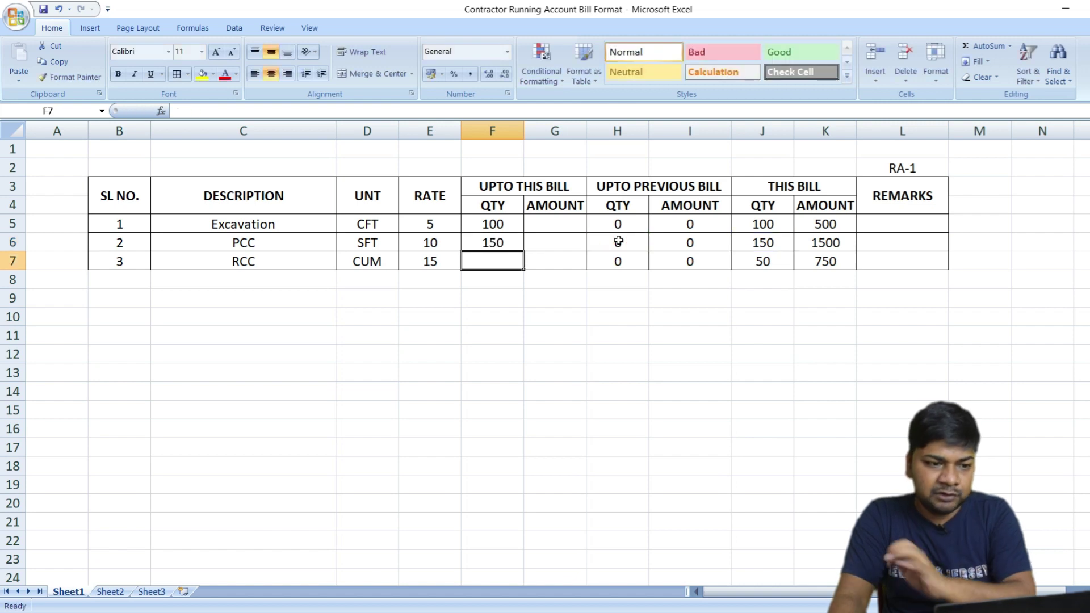
{"action": "left_click", "coordinate": [511, 242]}
{"action": "left_click_drag", "start_coordinate": [523, 251], "coordinate": [523, 266]}
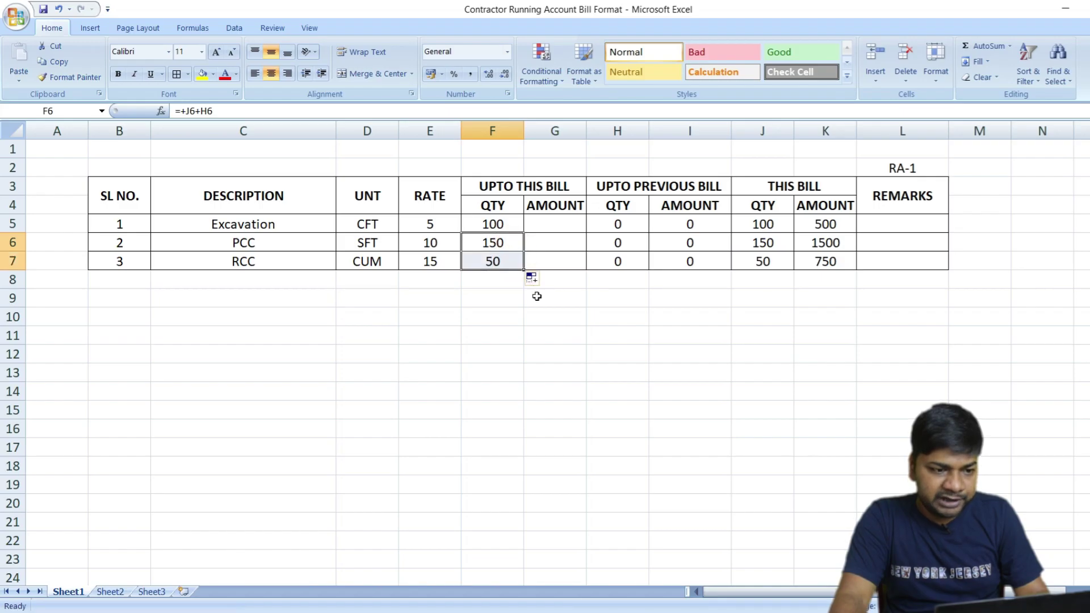
{"action": "left_click", "coordinate": [537, 296]}
{"action": "left_click", "coordinate": [474, 314]}
{"action": "left_click", "coordinate": [770, 264]}
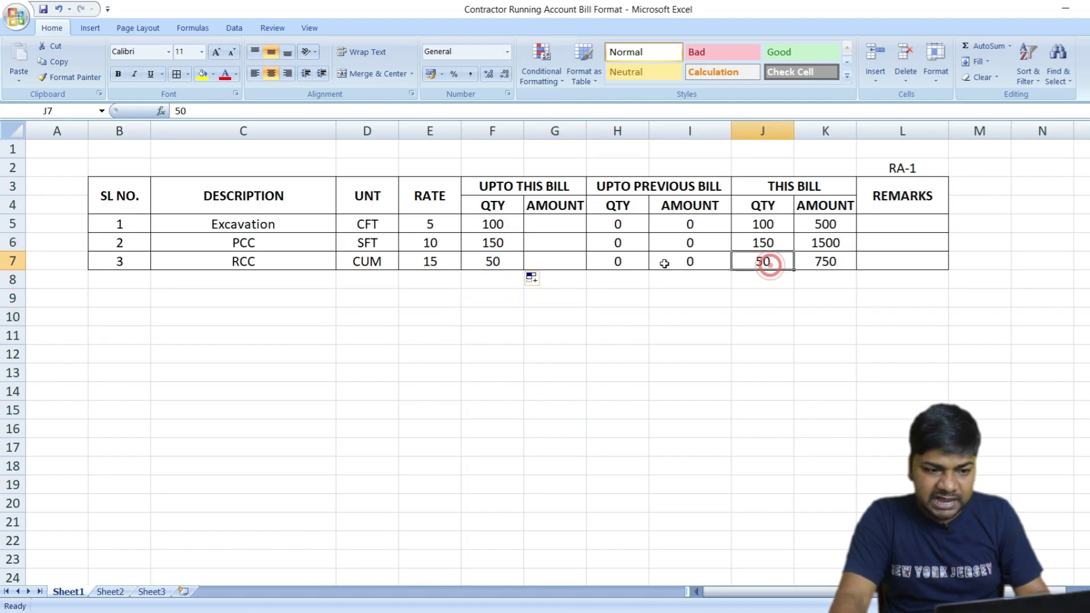
{"action": "left_click", "coordinate": [624, 262]}
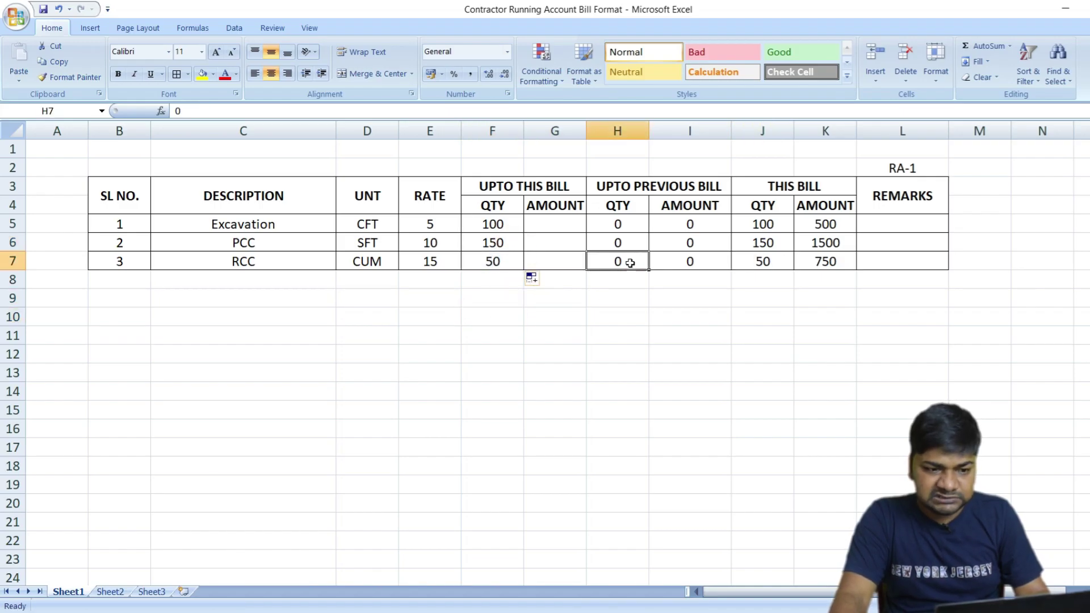
{"action": "left_click", "coordinate": [486, 263]}
Calculate the UPTO THIS BILL amounts in G5 to G7, filling the formula +K5+I5 down from G5
{"action": "left_click", "coordinate": [562, 223]}
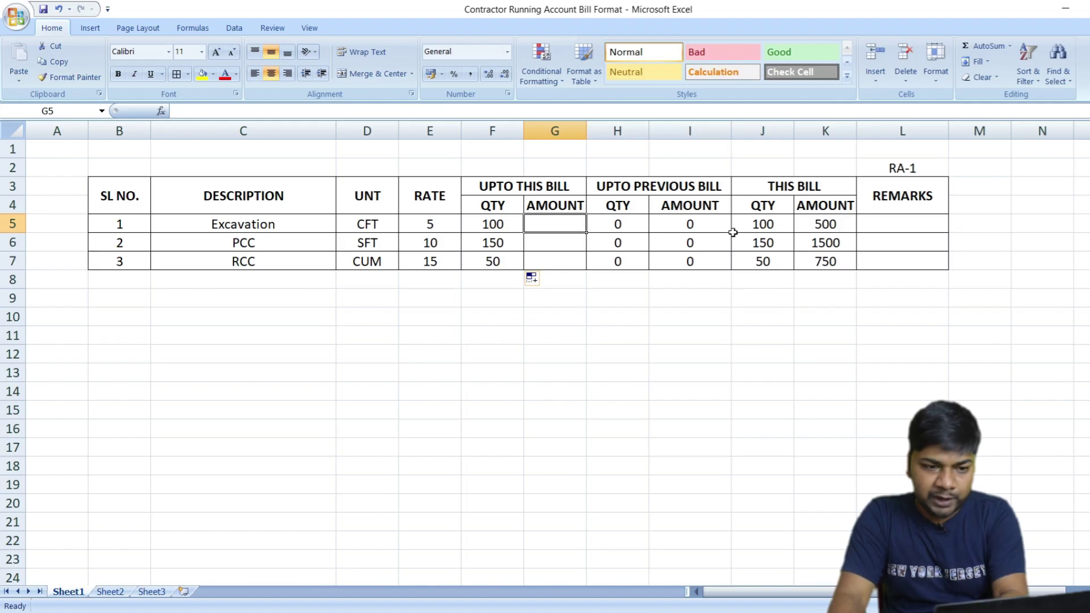
{"action": "type", "text": "+"}
{"action": "left_click", "coordinate": [814, 224]}
{"action": "type", "text": "+"}
{"action": "left_click", "coordinate": [687, 227]}
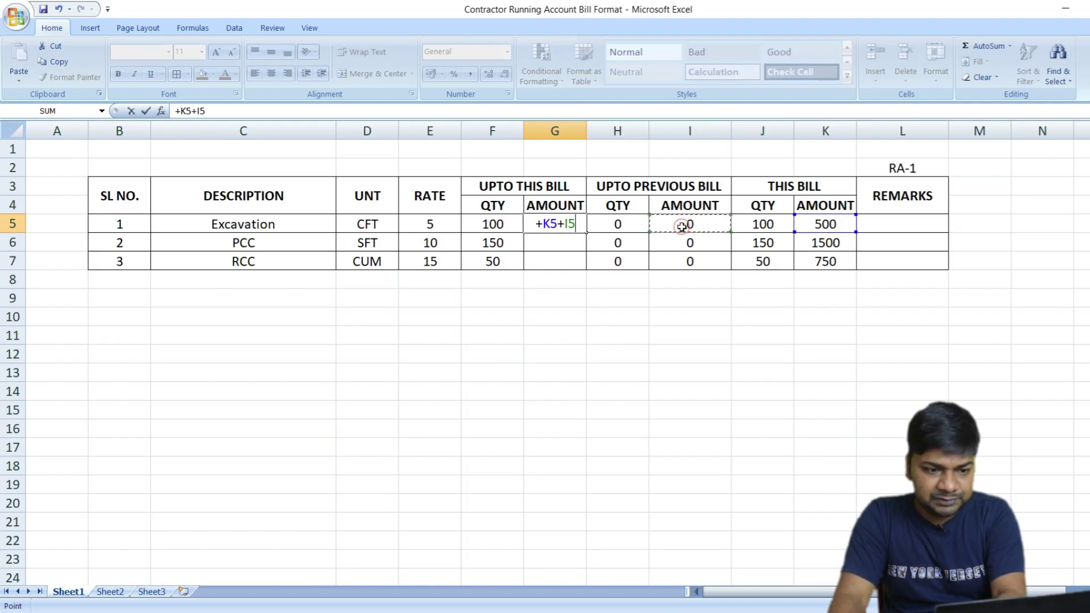
{"action": "key", "text": "Return"}
{"action": "left_click", "coordinate": [568, 225]}
{"action": "left_click_drag", "start_coordinate": [585, 232], "coordinate": [586, 269]}
{"action": "left_click", "coordinate": [629, 302]}
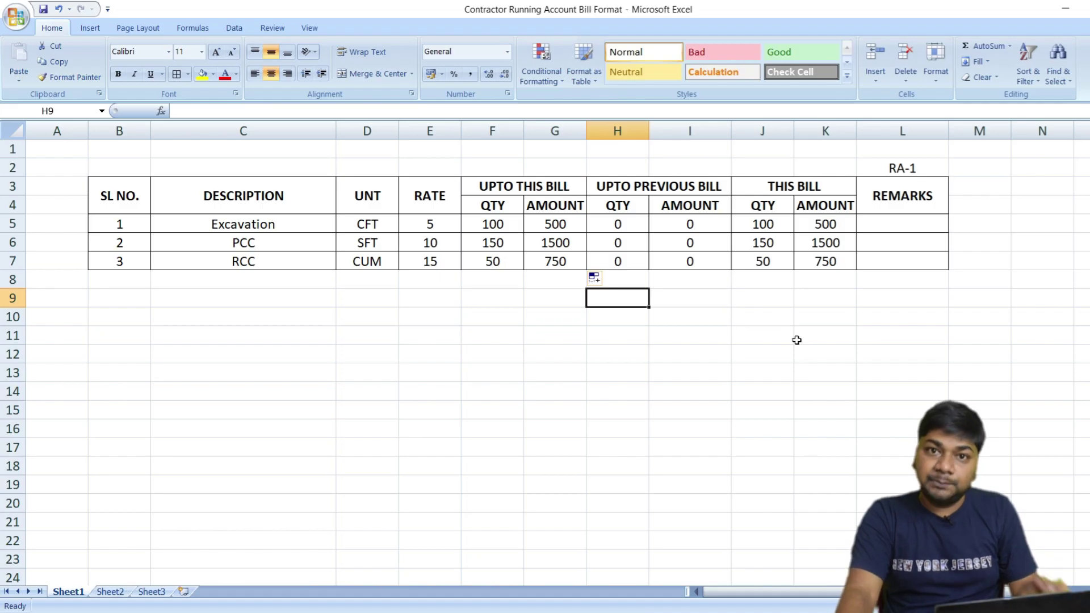
Copy the complete RA-1 bill table B2:L7 and paste it below, starting at B10
{"action": "left_click_drag", "start_coordinate": [114, 164], "coordinate": [869, 258]}
{"action": "key", "text": "ctrl+c"}
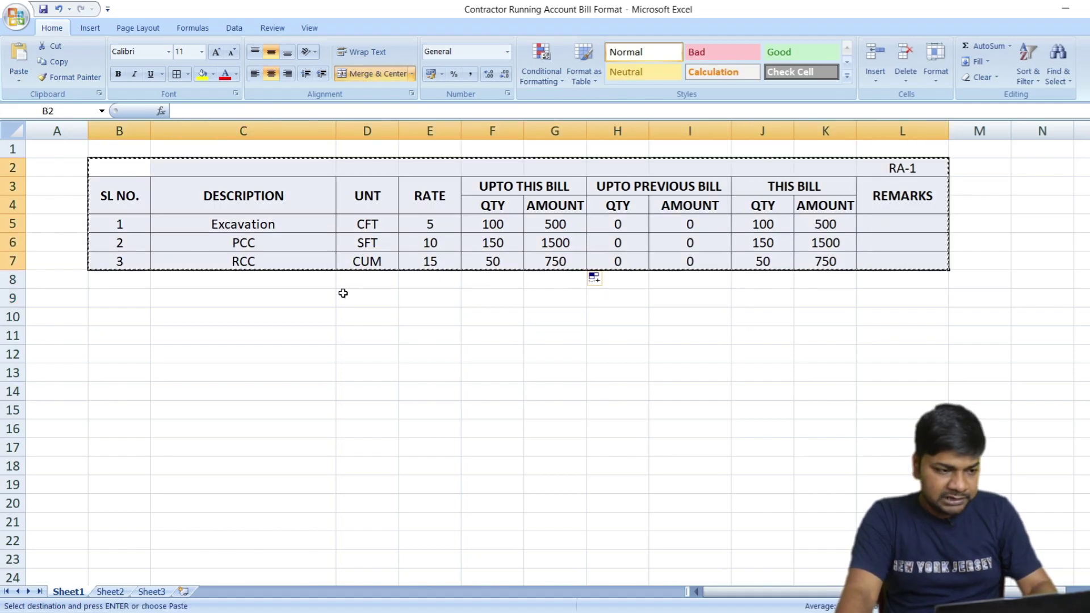
{"action": "left_click", "coordinate": [106, 318]}
{"action": "key", "text": "ctrl+v"}
{"action": "key", "text": "Escape"}
Clear all quantities and amounts in F13:K15 of the copied table
{"action": "left_click", "coordinate": [830, 449]}
{"action": "left_click_drag", "start_coordinate": [834, 411], "coordinate": [503, 370]}
{"action": "key", "text": "Delete"}
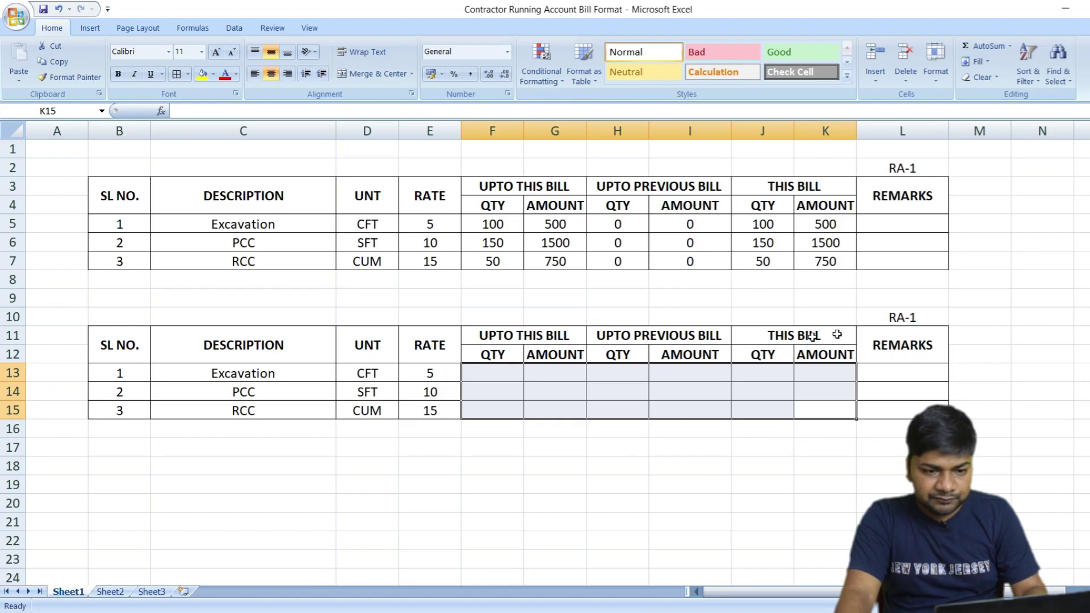
Change the copied table's bill number in L10 to RA-2 and save the workbook
{"action": "left_click", "coordinate": [910, 316]}
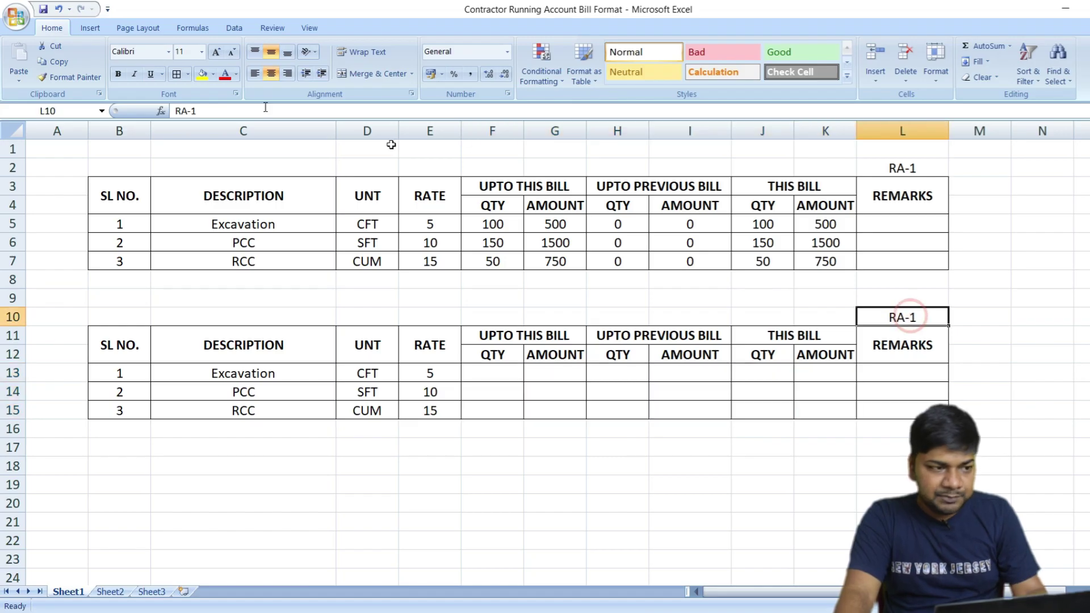
{"action": "left_click", "coordinate": [208, 109]}
{"action": "key", "text": "BackSpace"}
{"action": "type", "text": "2"}
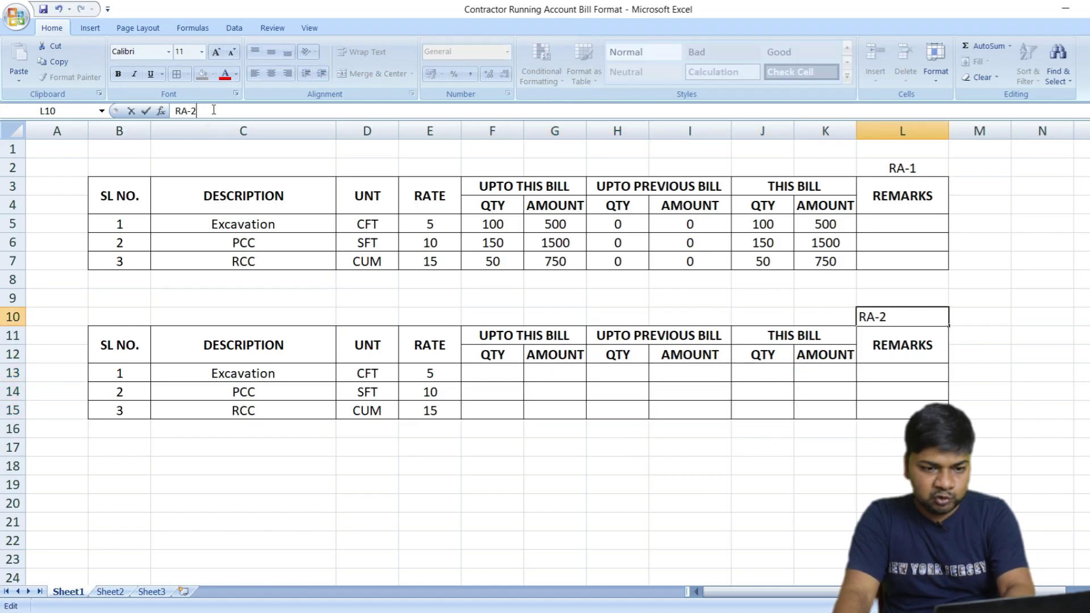
{"action": "left_click", "coordinate": [805, 449]}
{"action": "key", "text": "ctrl+s"}
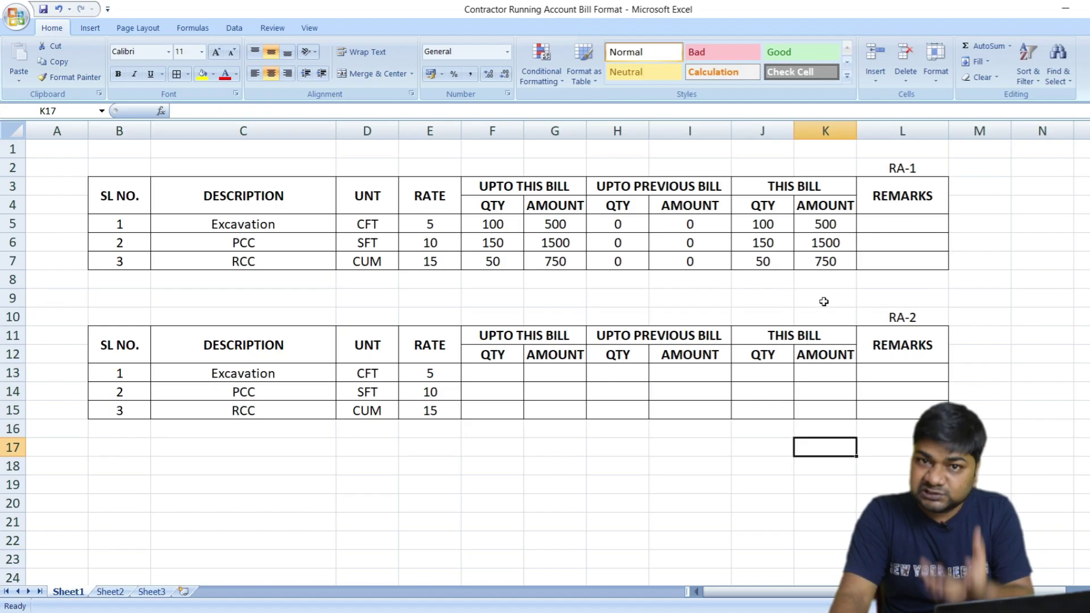
Enter the RA-2 THIS BILL quantities 200 for Excavation, 250 for PCC and 75 for RCC in J13 to J15
{"action": "left_click", "coordinate": [763, 372]}
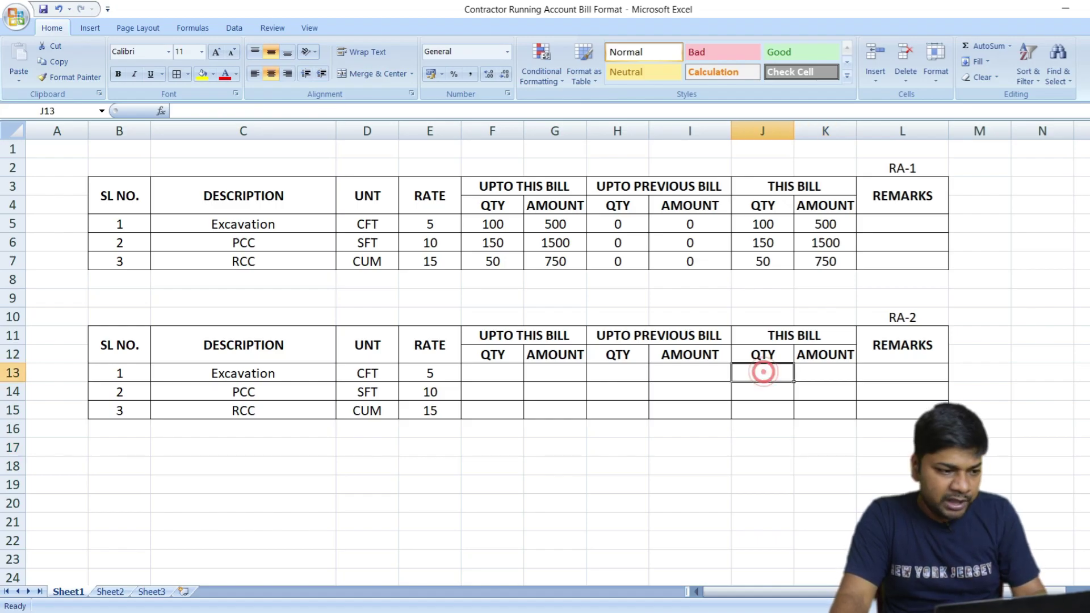
{"action": "type", "text": "200"}
{"action": "key", "text": "Return"}
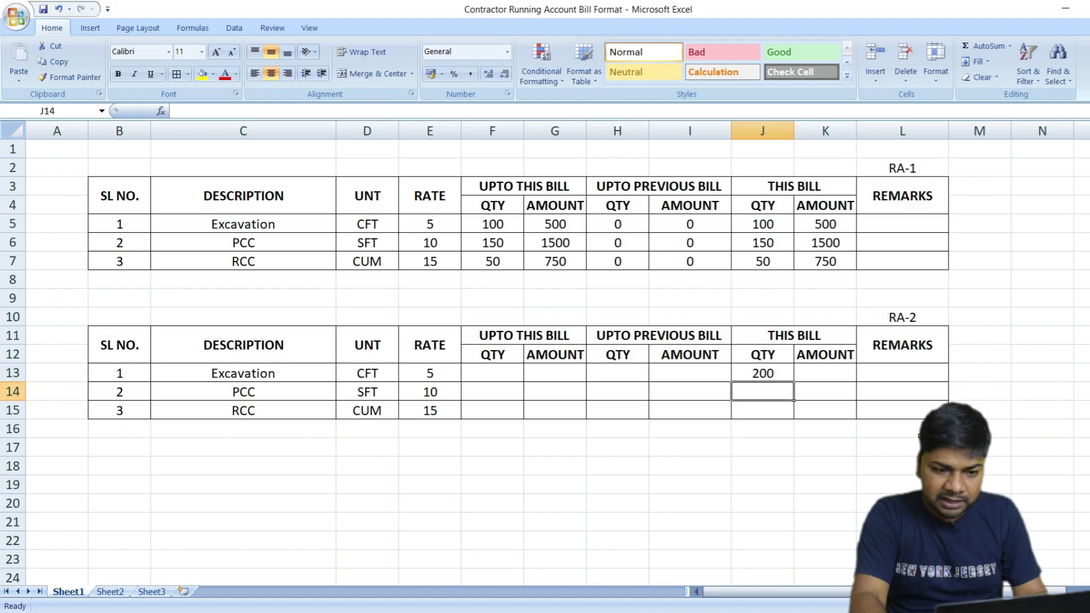
{"action": "type", "text": "250"}
{"action": "key", "text": "Return"}
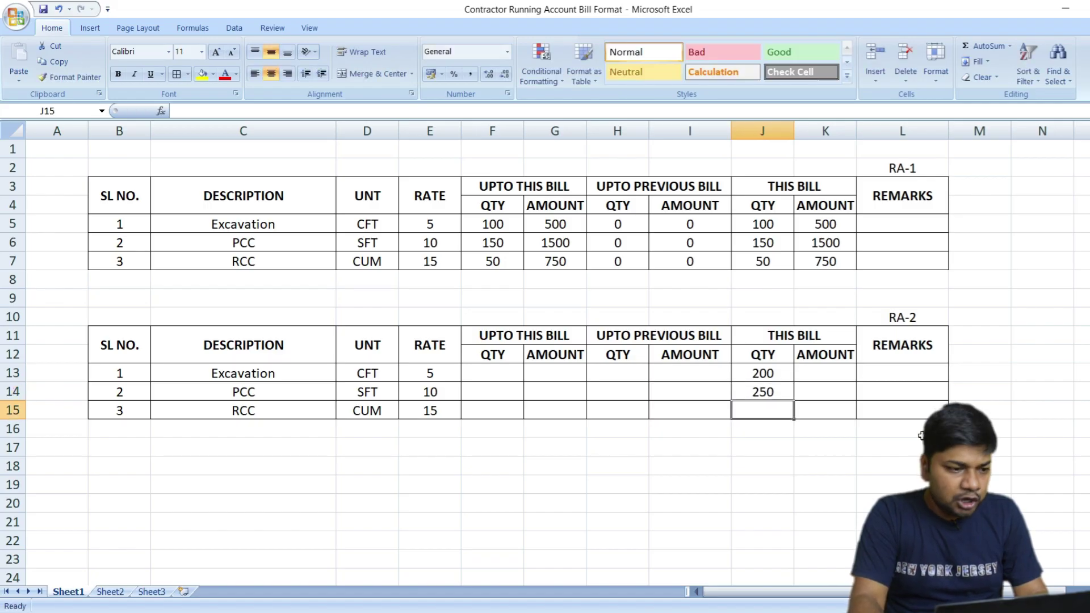
{"action": "type", "text": "75"}
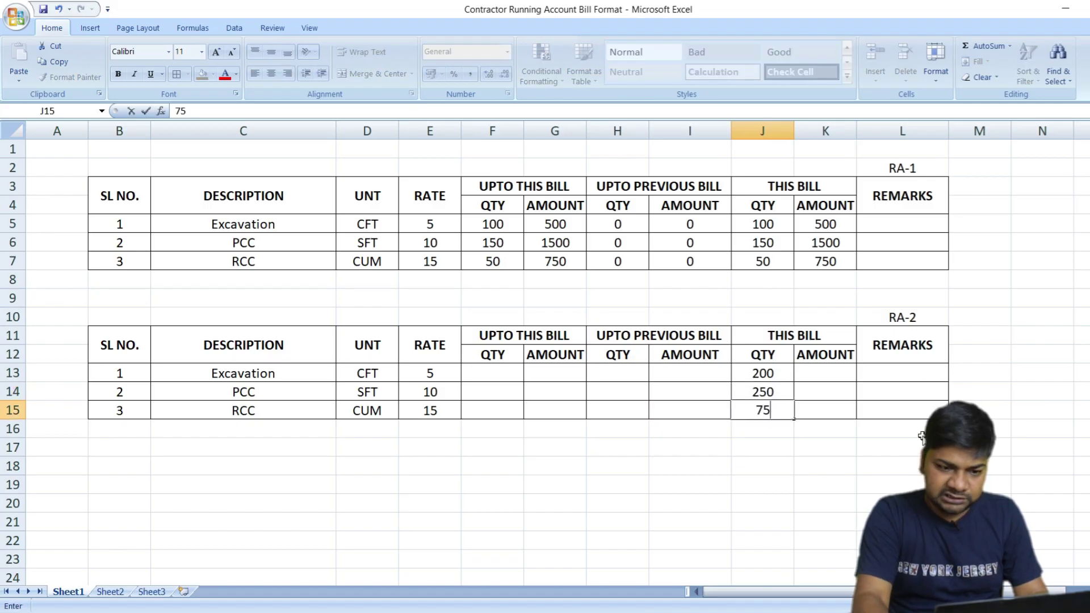
{"action": "key", "text": "Return"}
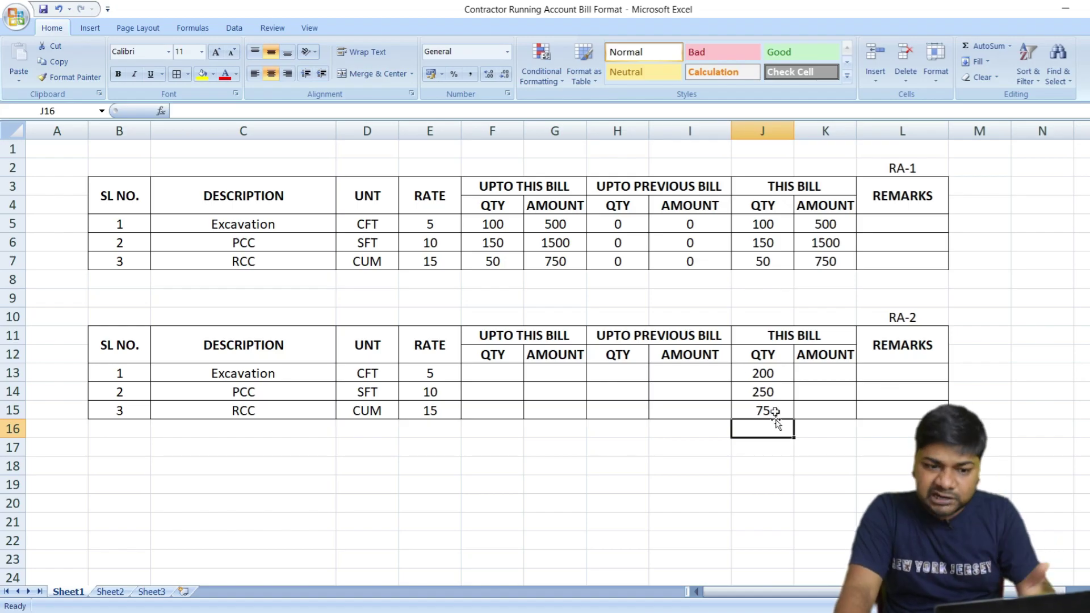
Calculate the RA-2 THIS BILL amount in K13 as quantity times rate with +J13*E13 and fill it down to K15
{"action": "left_click", "coordinate": [825, 375]}
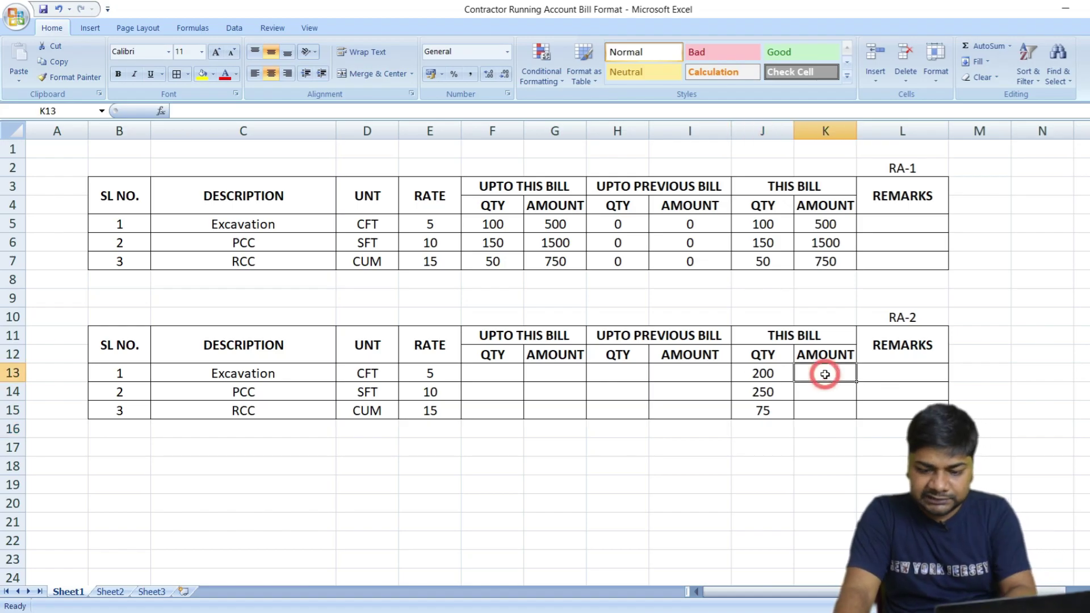
{"action": "type", "text": "+"}
{"action": "left_click", "coordinate": [760, 374]}
{"action": "type", "text": "*"}
{"action": "left_click", "coordinate": [448, 375]}
{"action": "key", "text": "Return"}
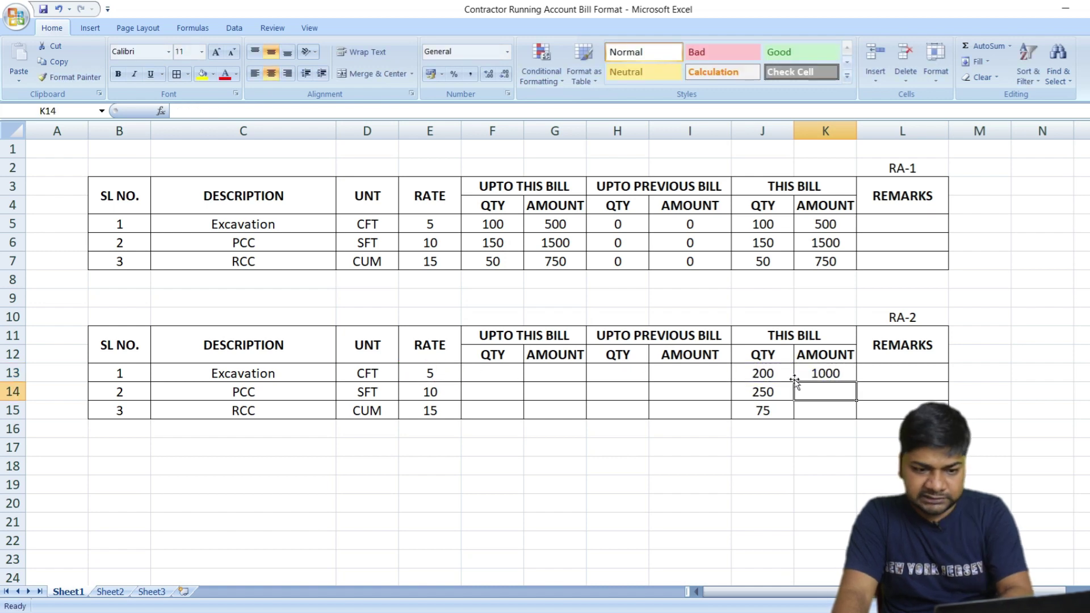
{"action": "left_click", "coordinate": [825, 373]}
{"action": "left_click_drag", "start_coordinate": [856, 383], "coordinate": [856, 417]}
{"action": "left_click", "coordinate": [864, 433]}
{"action": "left_click", "coordinate": [838, 471]}
Total the THIS BILL amounts of both bills with AutoSum, K13:K15 in K16 and K5:K7 in K8
{"action": "left_click_drag", "start_coordinate": [820, 373], "coordinate": [825, 410]}
{"action": "left_click", "coordinate": [988, 47]}
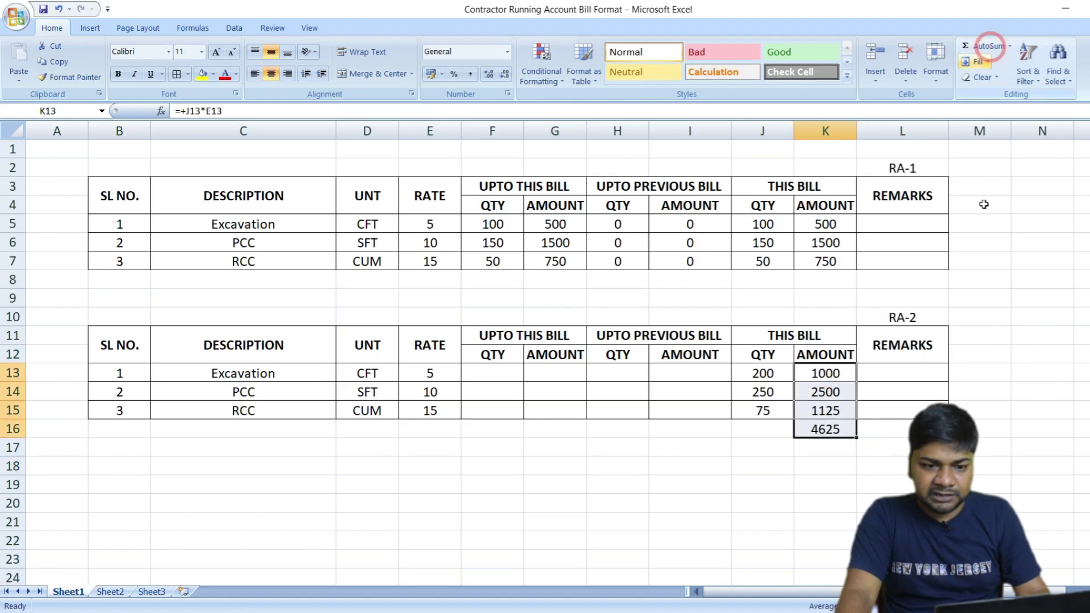
{"action": "left_click", "coordinate": [852, 483]}
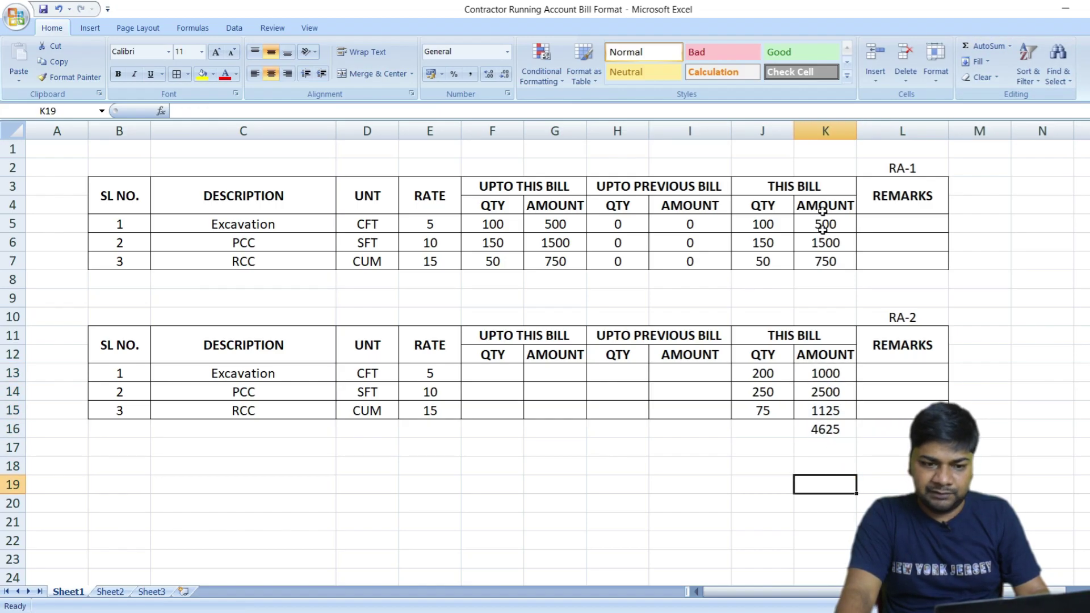
{"action": "left_click_drag", "start_coordinate": [823, 226], "coordinate": [824, 263]}
{"action": "left_click", "coordinate": [976, 46]}
{"action": "left_click", "coordinate": [1025, 294]}
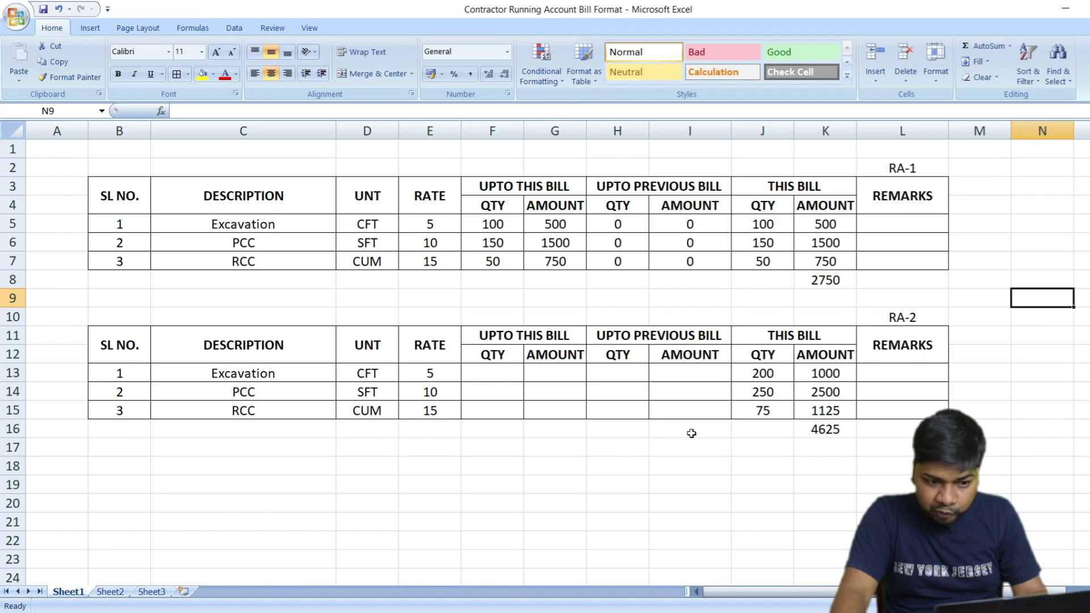
Enter the RA-2 UPTO PREVIOUS BILL quantities 100 for Excavation, 150 for PCC and 50 for RCC in H13 to H15
{"action": "left_click", "coordinate": [624, 375]}
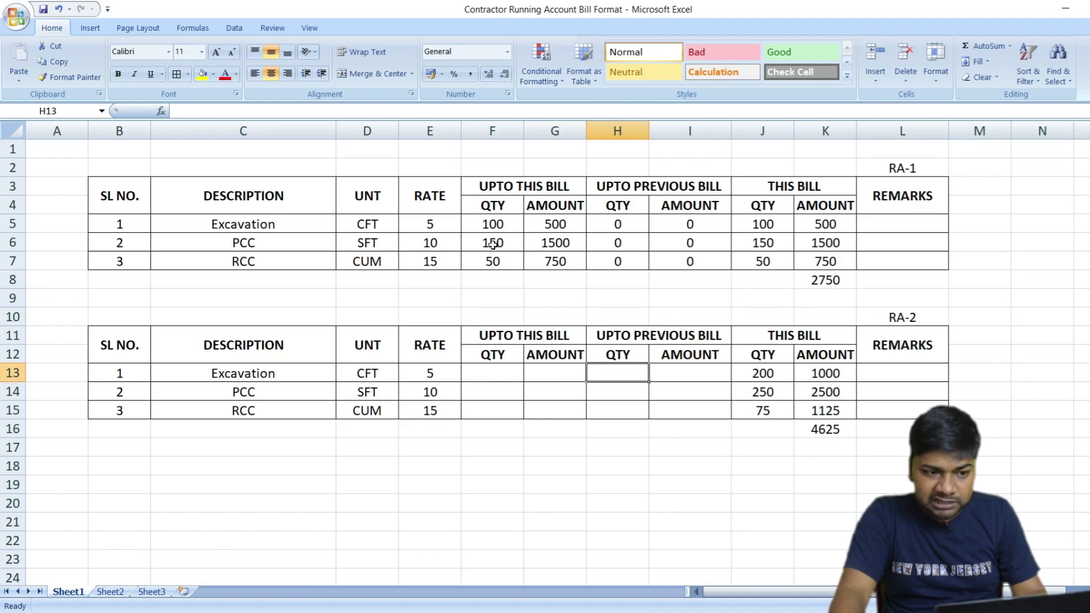
{"action": "type", "text": "100"}
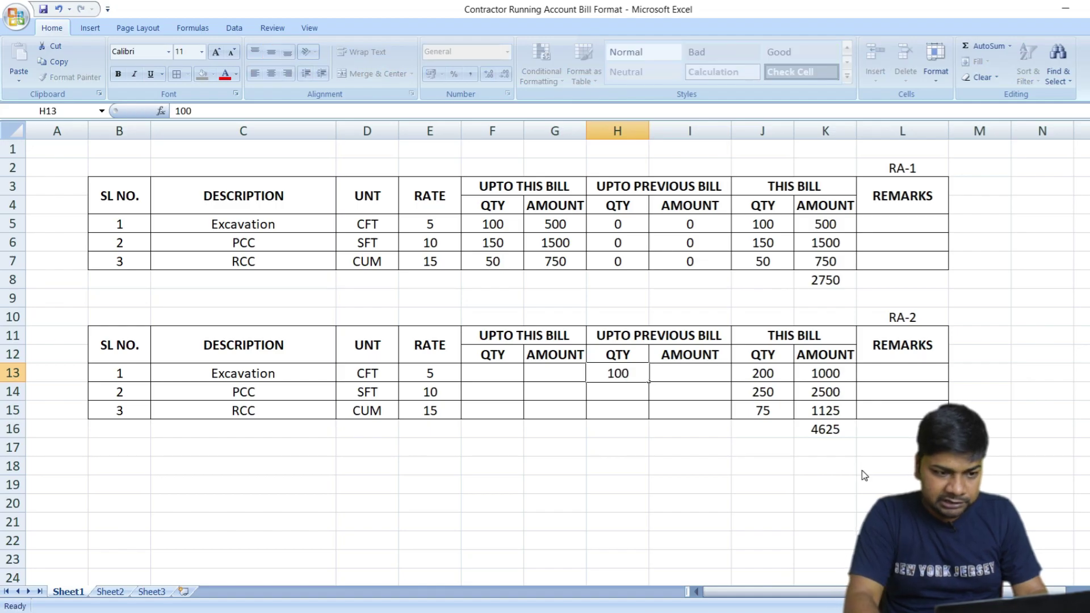
{"action": "key", "text": "Return"}
{"action": "type", "text": "150"}
{"action": "key", "text": "Return"}
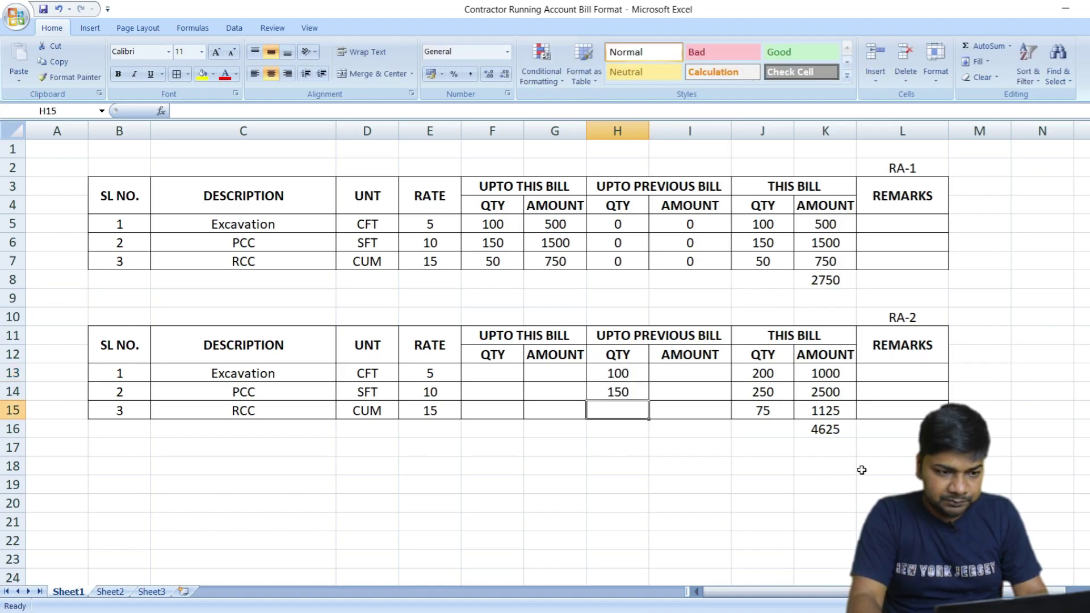
{"action": "type", "text": "50"}
{"action": "key", "text": "Return"}
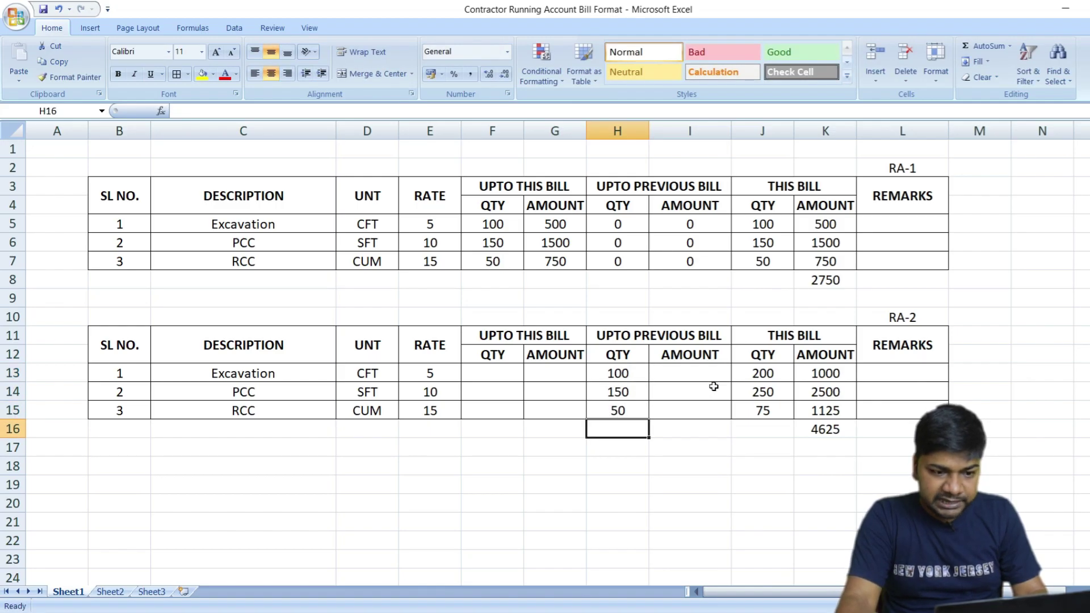
Enter the RA-2 UPTO PREVIOUS BILL amounts 500, 1500 and 750 in I13 to I15
{"action": "left_click", "coordinate": [675, 373]}
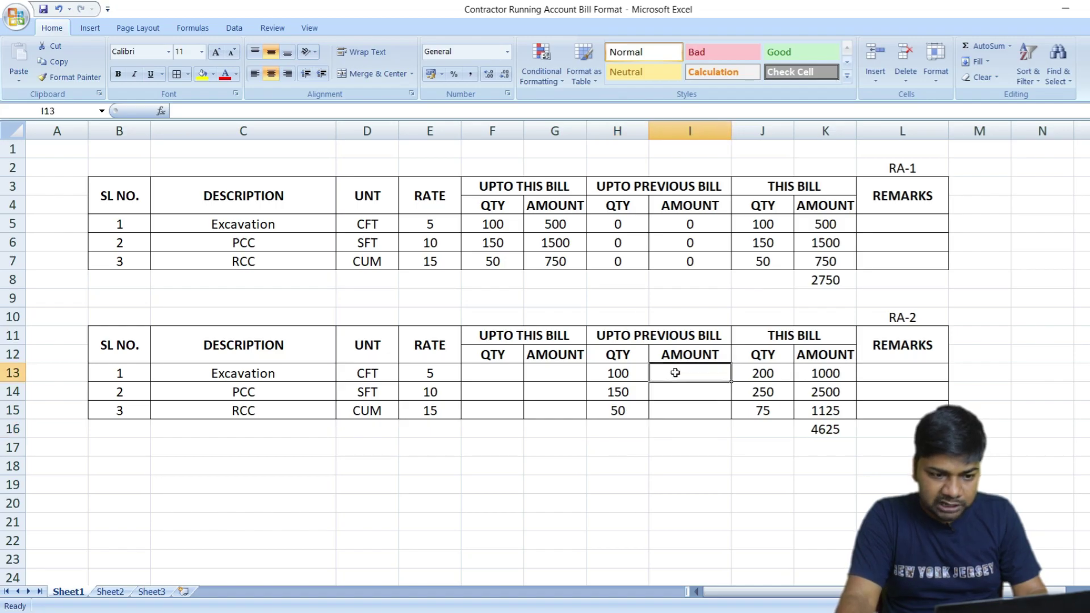
{"action": "type", "text": "500"}
{"action": "key", "text": "Return"}
{"action": "type", "text": "1"}
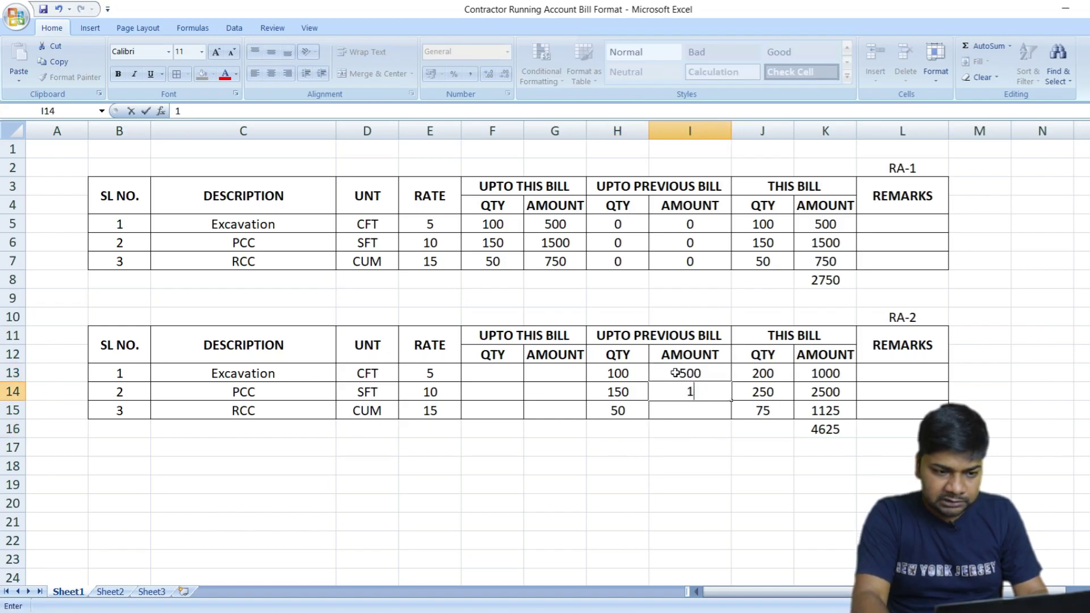
{"action": "type", "text": "500"}
{"action": "key", "text": "Return"}
{"action": "type", "text": "750"}
{"action": "key", "text": "Return"}
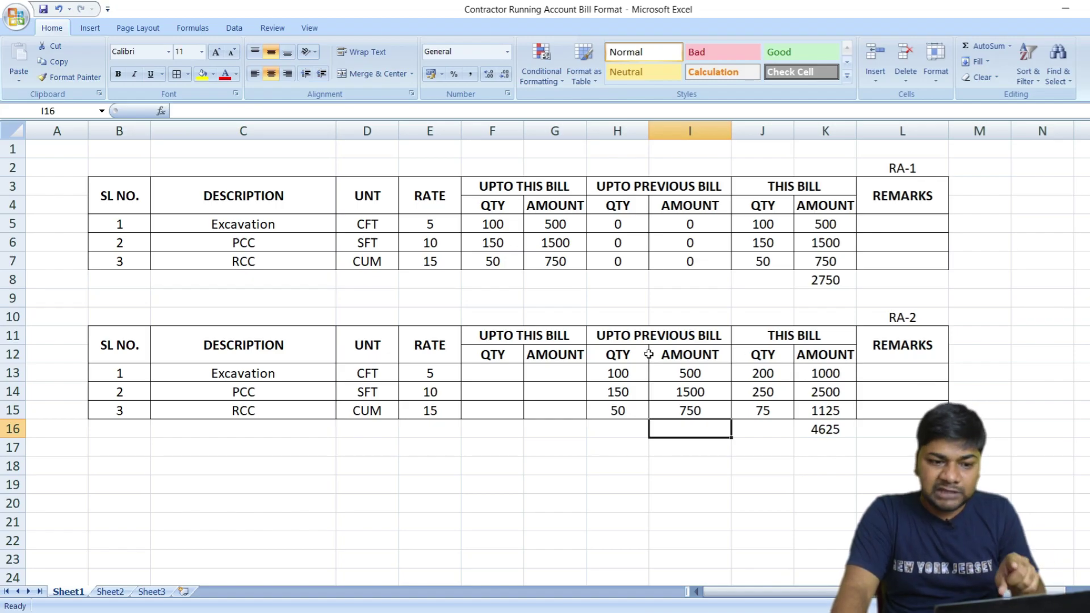
Calculate the RA-2 UPTO THIS BILL quantity in F13 with +J13+H13 and fill the formula down to F15
{"action": "left_click", "coordinate": [495, 375]}
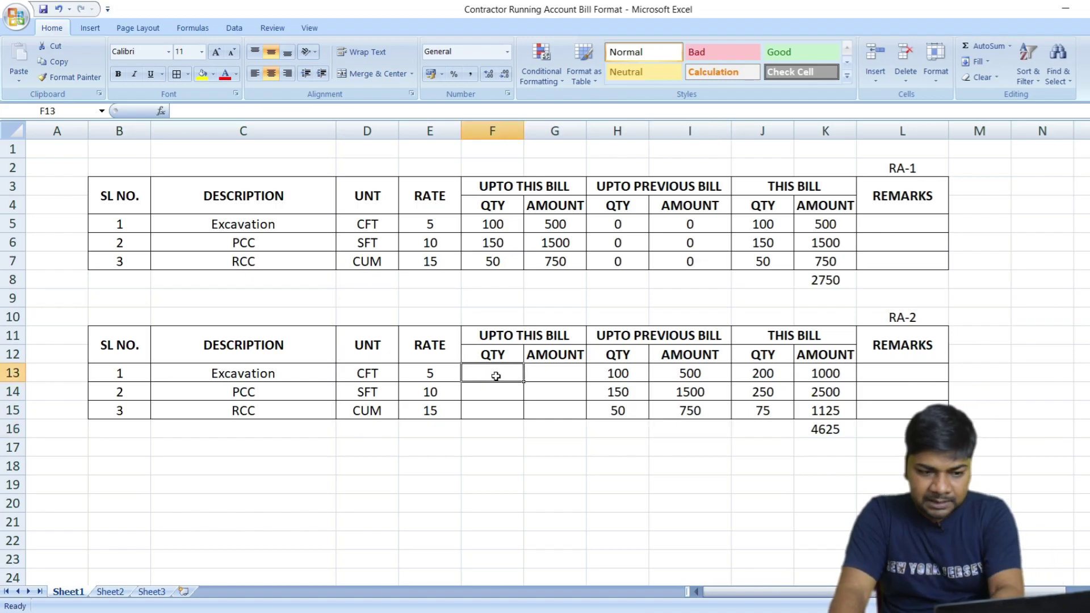
{"action": "type", "text": "+"}
{"action": "left_click", "coordinate": [772, 374]}
{"action": "type", "text": "+"}
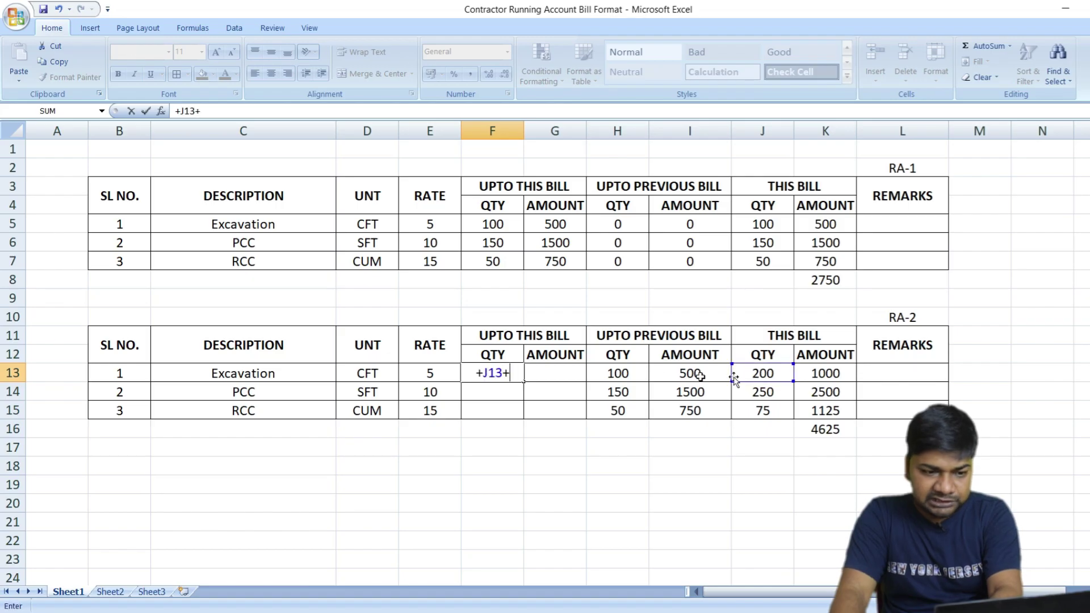
{"action": "left_click", "coordinate": [620, 374]}
{"action": "key", "text": "Return"}
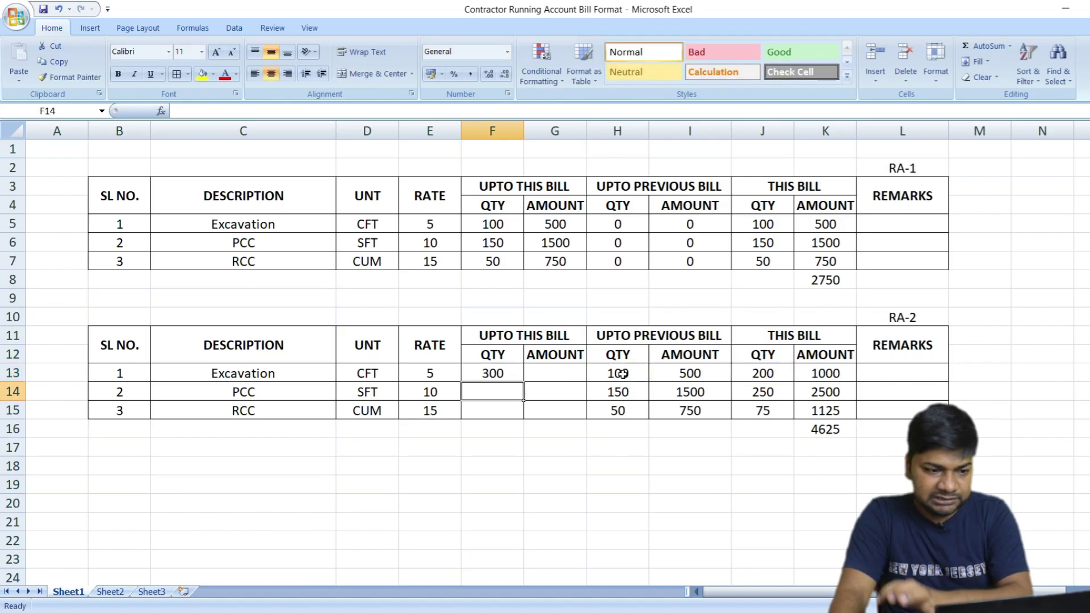
{"action": "left_click", "coordinate": [504, 377]}
{"action": "left_click_drag", "start_coordinate": [523, 382], "coordinate": [523, 420]}
{"action": "left_click", "coordinate": [560, 431]}
Calculate the RA-2 UPTO THIS BILL amount in G13 with +K13+I13 and fill the formula down to G15
{"action": "left_click", "coordinate": [567, 375]}
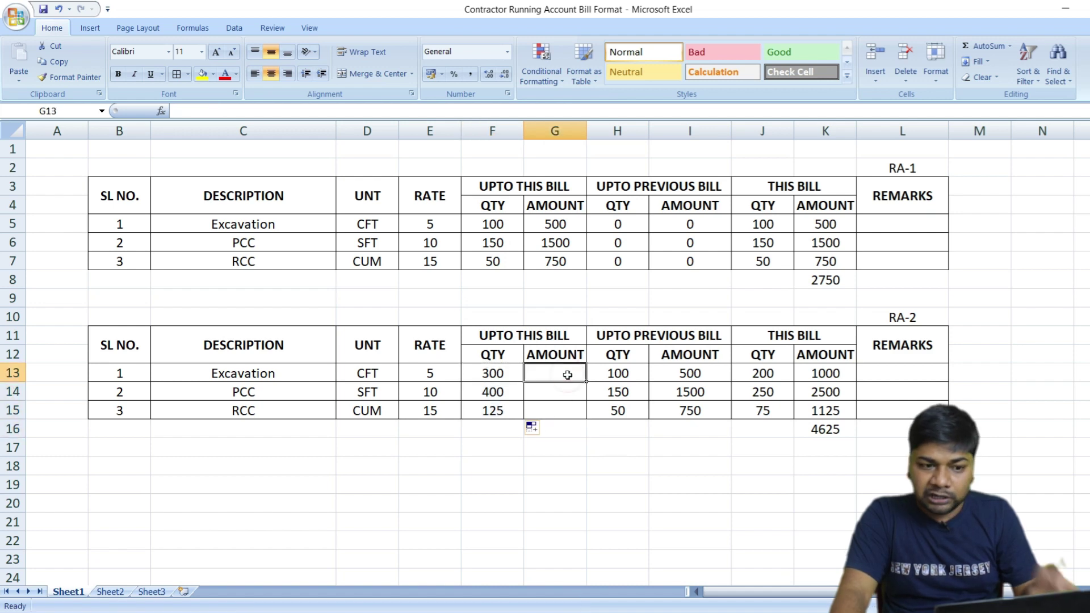
{"action": "type", "text": "+"}
{"action": "left_click", "coordinate": [817, 373]}
{"action": "type", "text": "+"}
{"action": "left_click", "coordinate": [681, 378]}
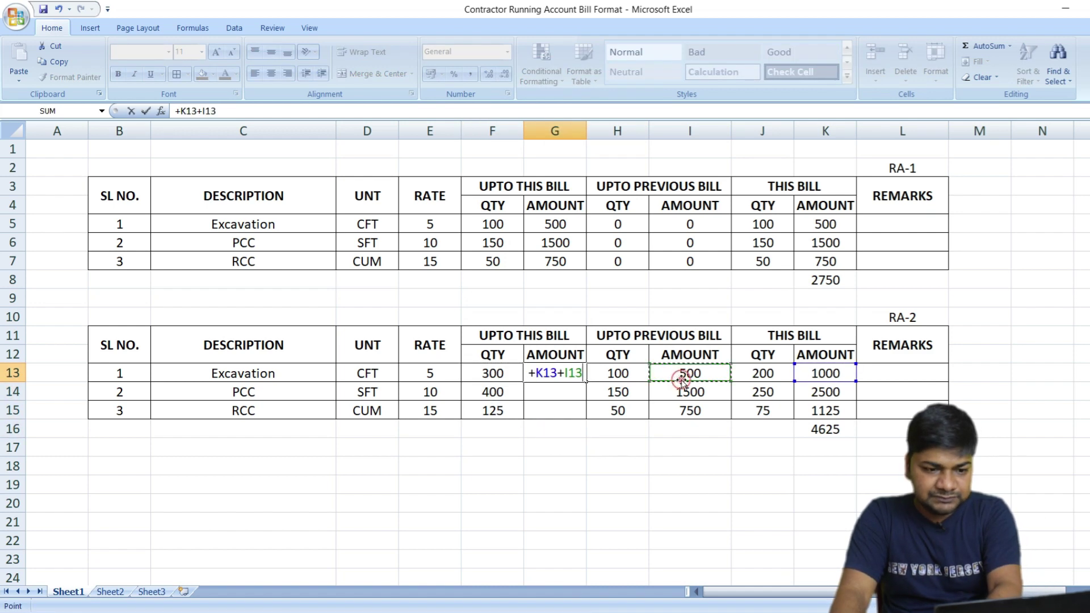
{"action": "key", "text": "Return"}
{"action": "left_click", "coordinate": [563, 377]}
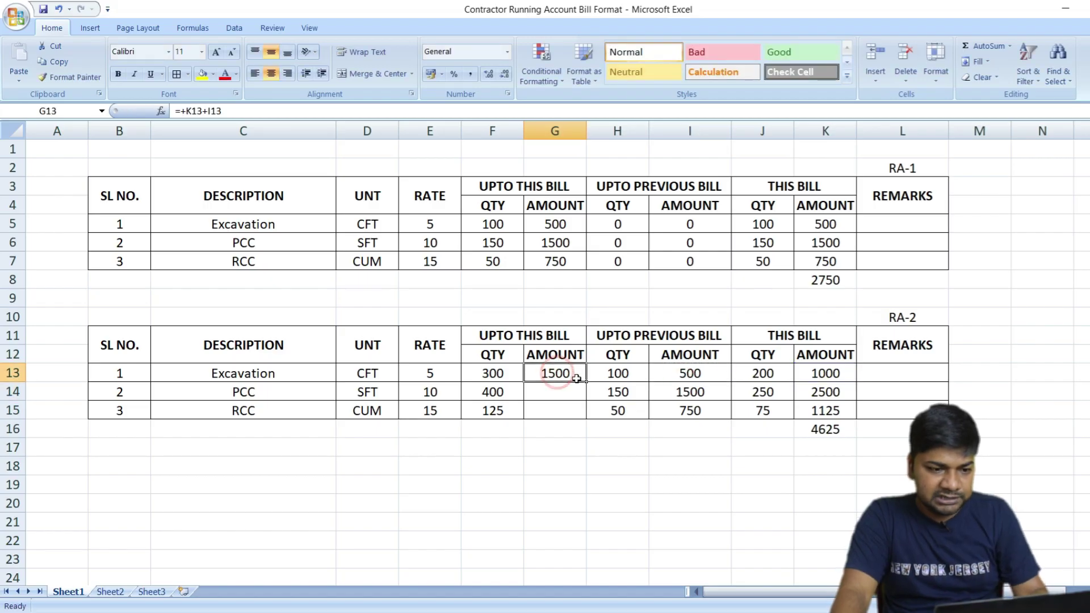
{"action": "left_click_drag", "start_coordinate": [586, 379], "coordinate": [587, 417]}
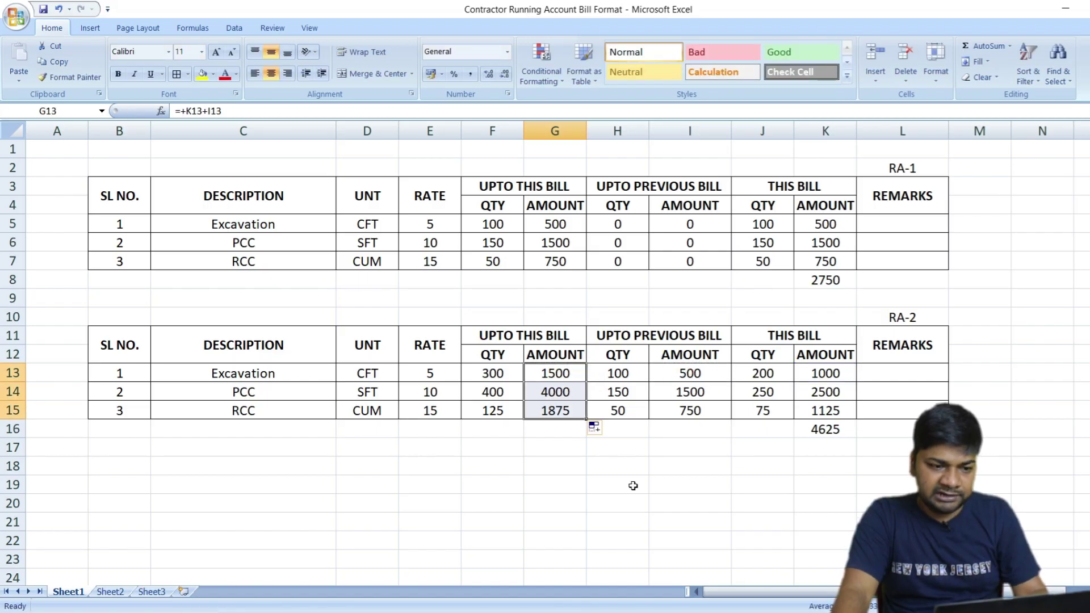
{"action": "left_click", "coordinate": [633, 485]}
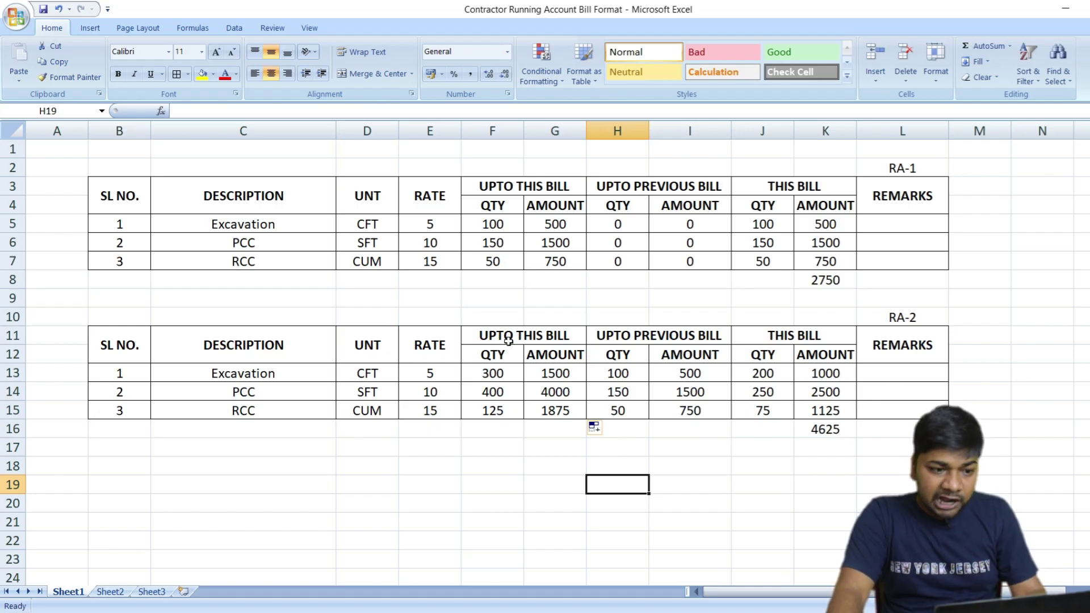
Total the RA-2 UPTO THIS BILL amounts G13:G15 in G16 with AutoSum and check the Excavation quantity cells
{"action": "left_click_drag", "start_coordinate": [559, 378], "coordinate": [559, 410]}
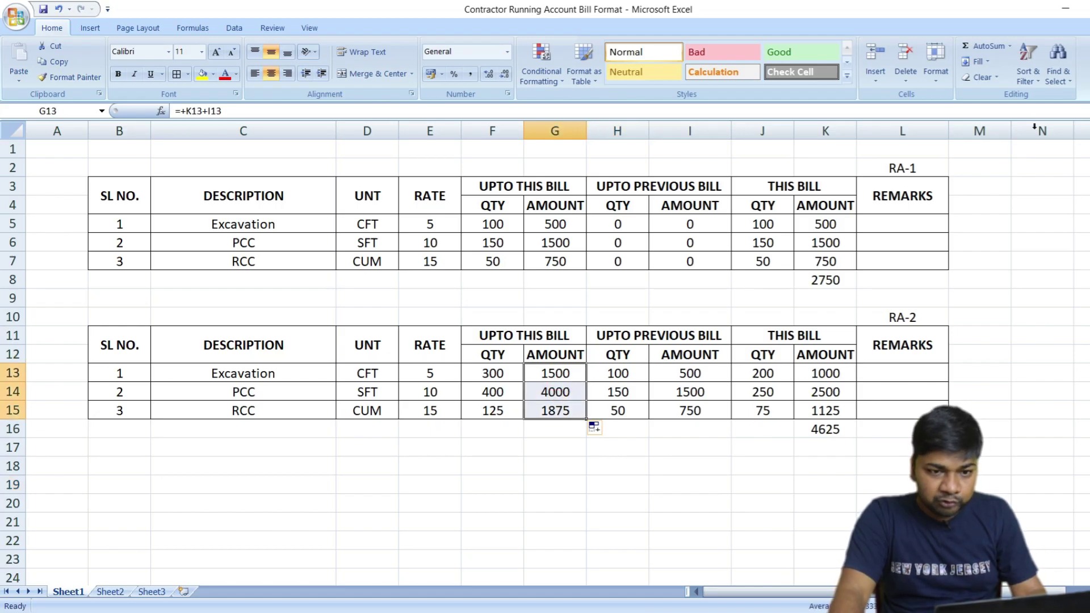
{"action": "left_click", "coordinate": [987, 47]}
{"action": "left_click", "coordinate": [623, 505]}
{"action": "left_click", "coordinate": [565, 430]}
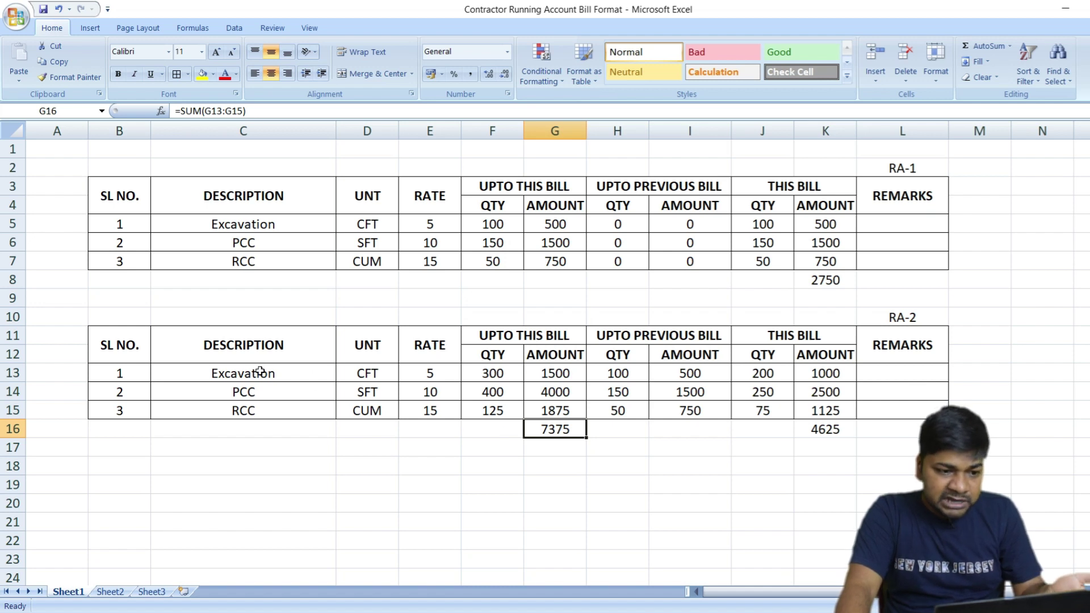
{"action": "left_click", "coordinate": [498, 378]}
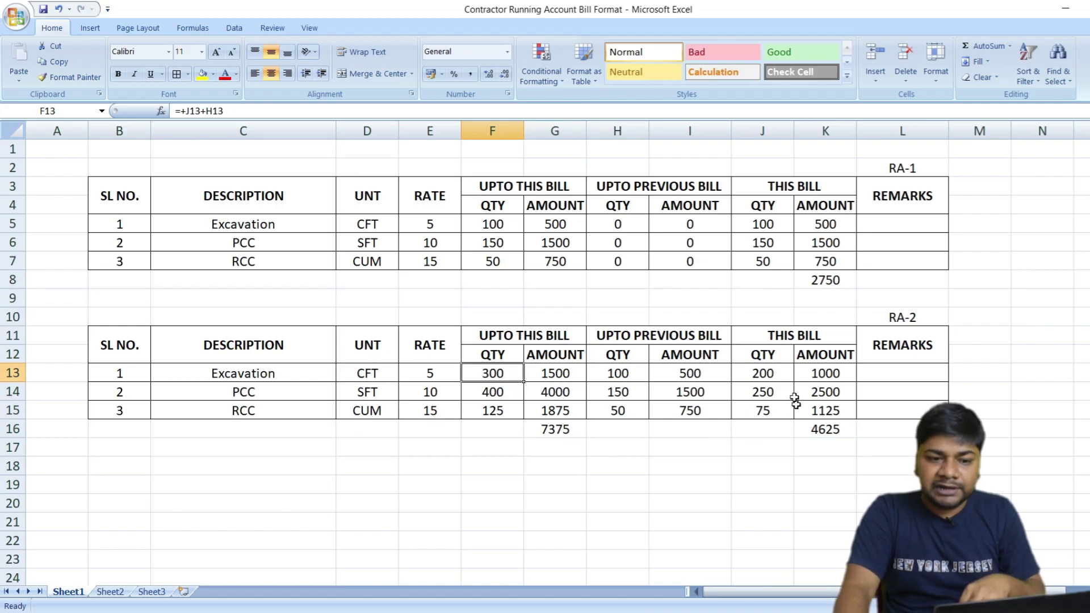
{"action": "left_click", "coordinate": [773, 376]}
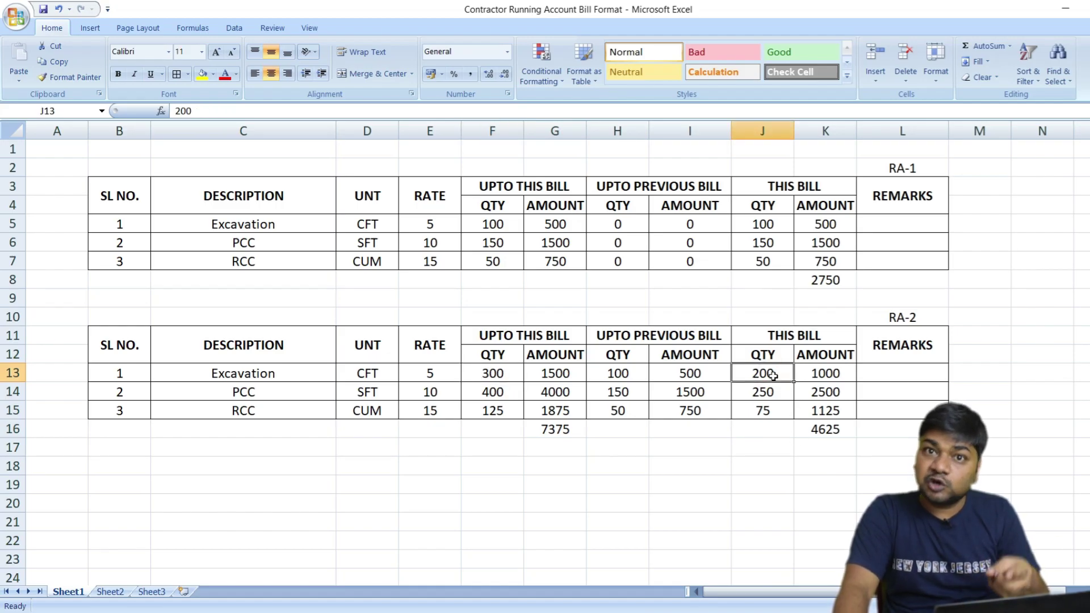